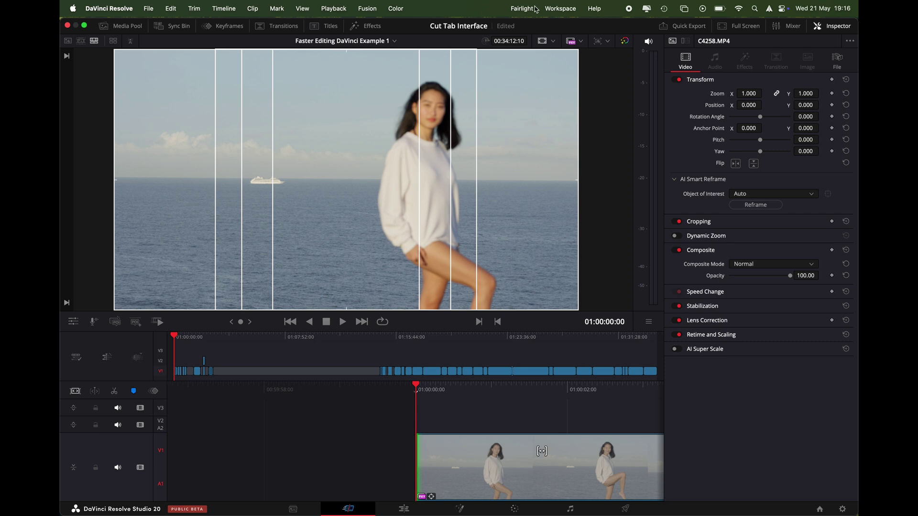
# Turn off the 9:16, 4:5, 1:1 and Default frame guides in the viewer and show only the 16:9 guide
pyautogui.click(552, 42)
pyautogui.click(617, 72)
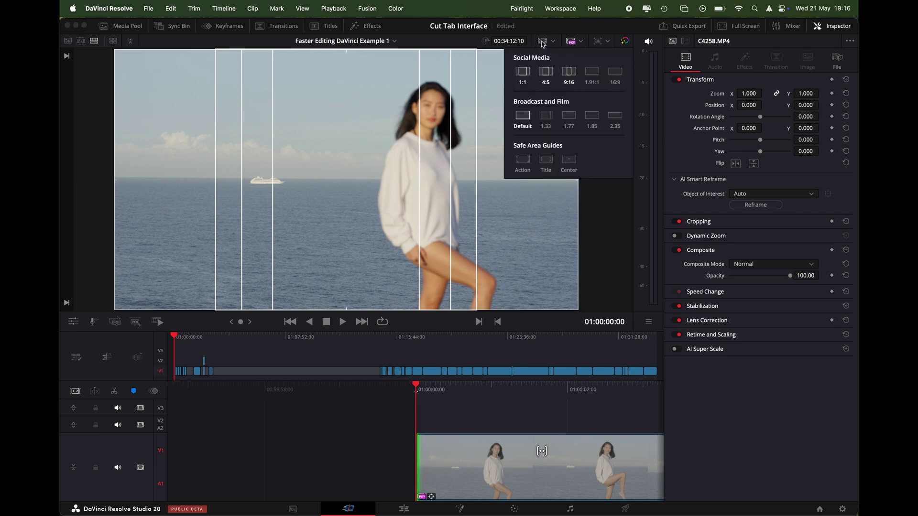
pyautogui.click(569, 73)
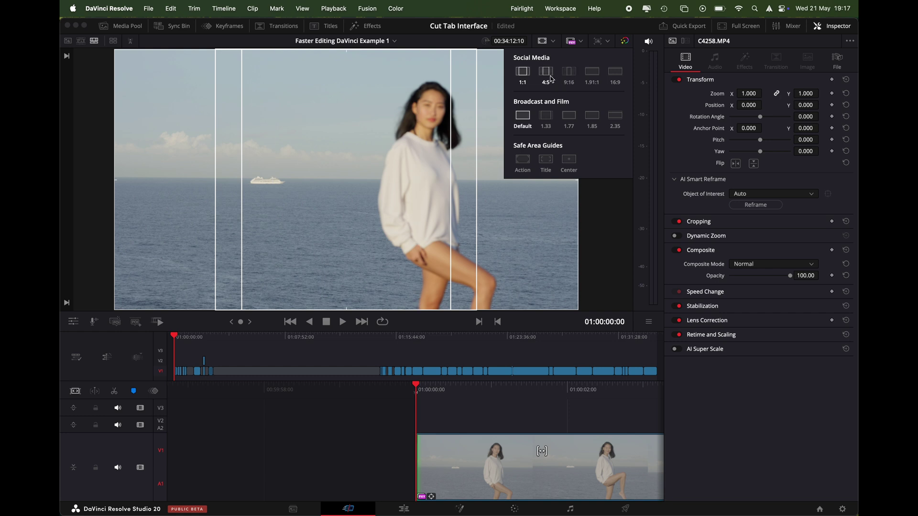
pyautogui.click(546, 72)
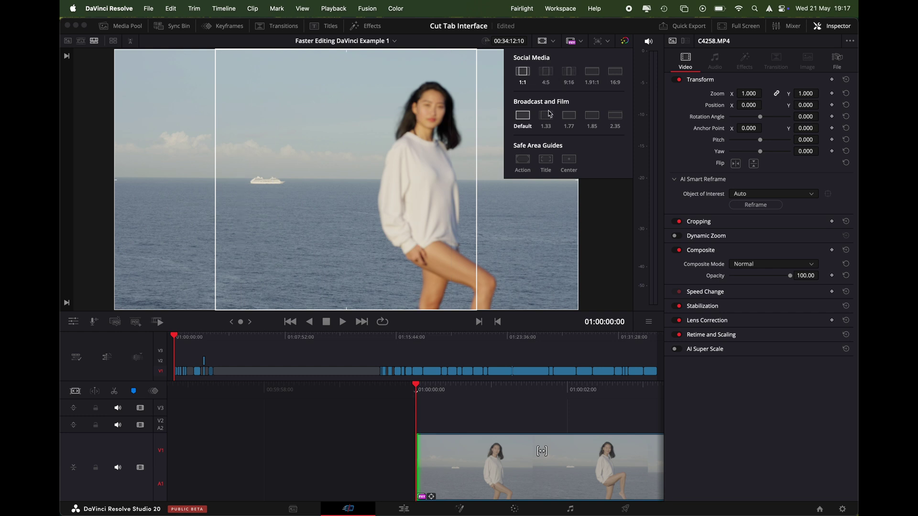
pyautogui.click(522, 72)
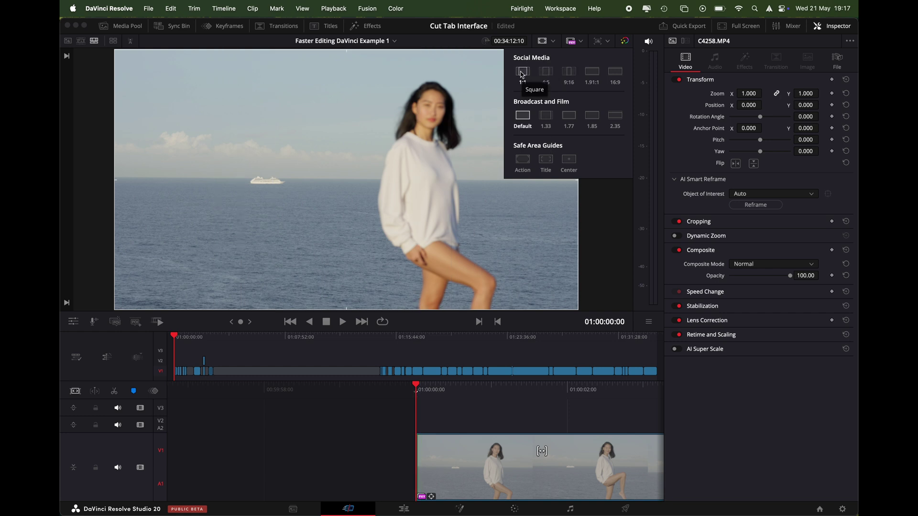
pyautogui.click(616, 84)
pyautogui.click(89, 204)
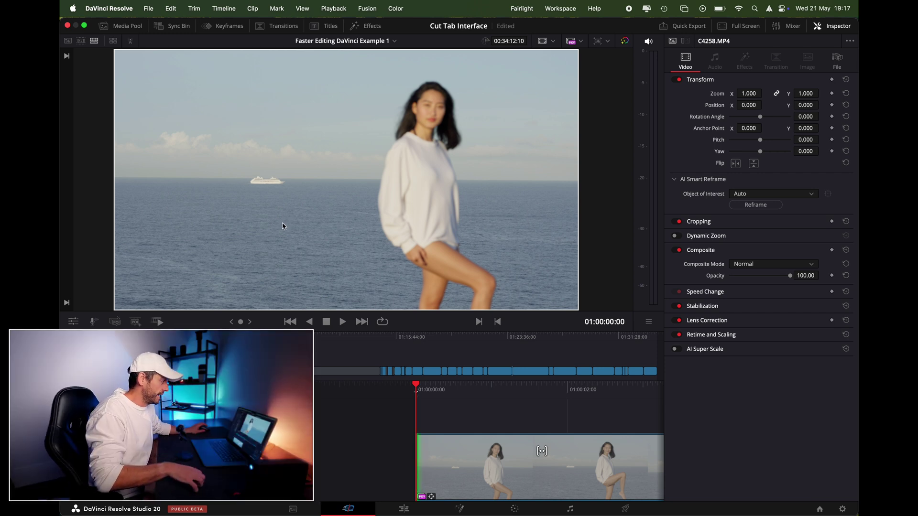
# Compare the frame guide options on the Cut page with those on the Edit page, ending back on the Cut page
pyautogui.click(572, 41)
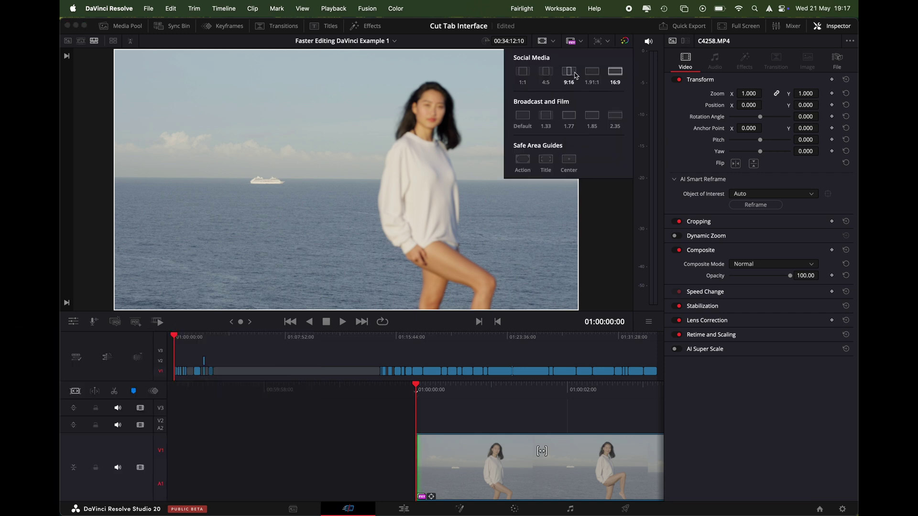
pyautogui.click(343, 497)
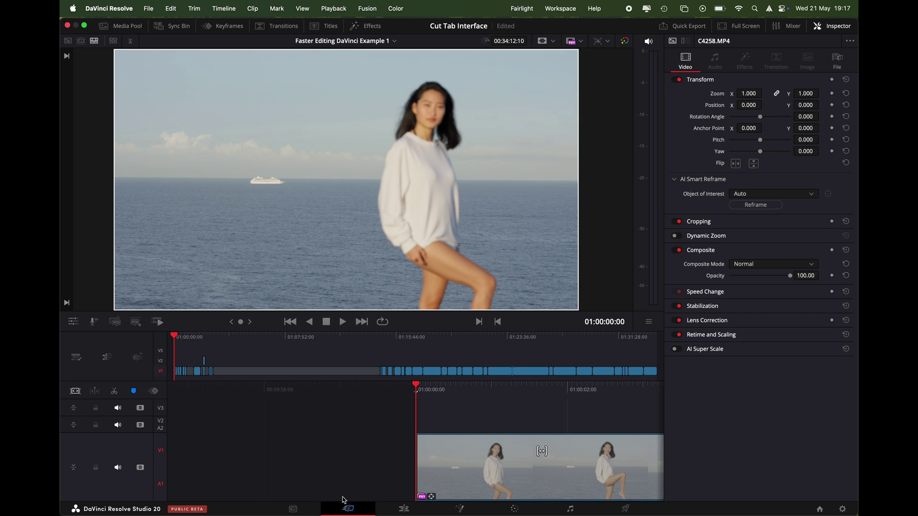
pyautogui.click(404, 510)
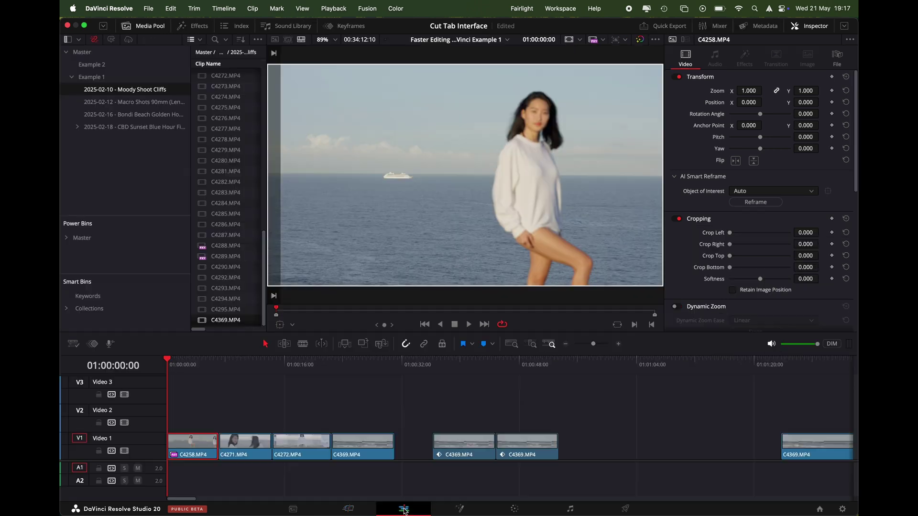
pyautogui.click(350, 509)
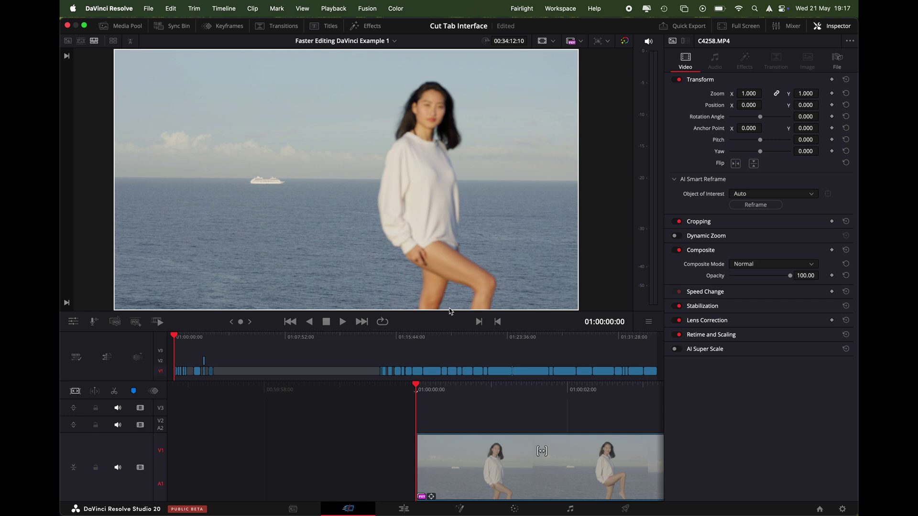
pyautogui.click(404, 510)
pyautogui.click(580, 40)
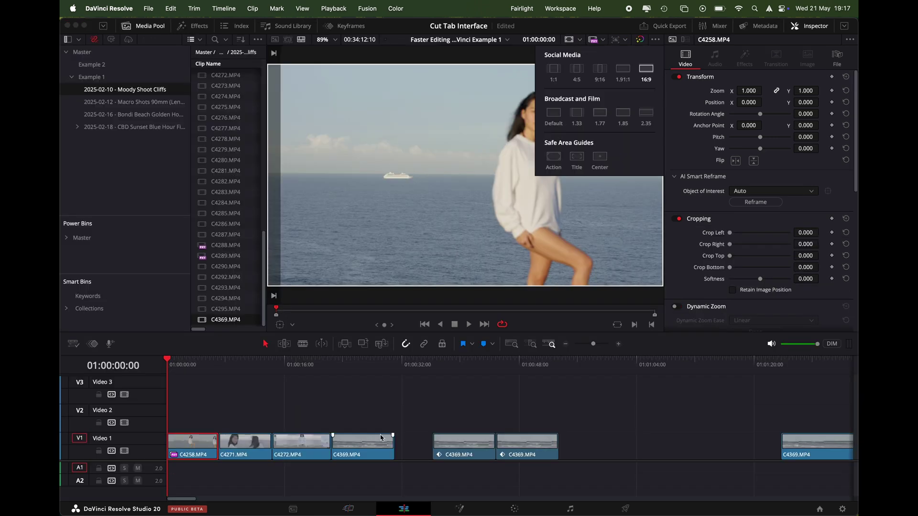
pyautogui.click(349, 510)
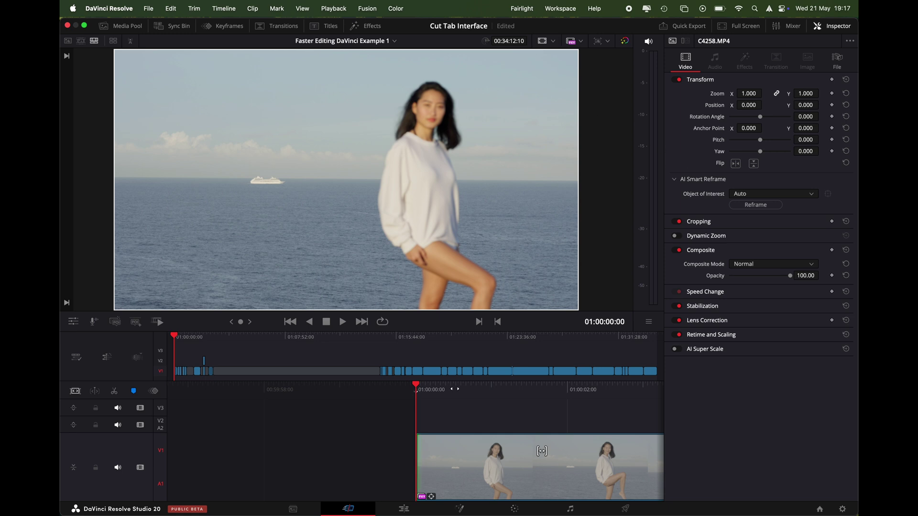
# Play and scrub through the opening clips of the timeline to review the footage, ending at the timeline start
pyautogui.press('space')
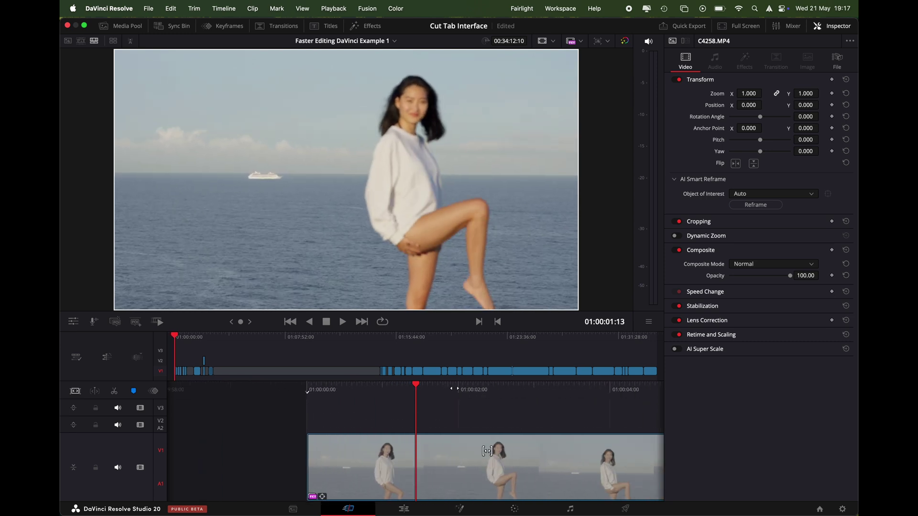
pyautogui.hscroll(10, 454, 388)
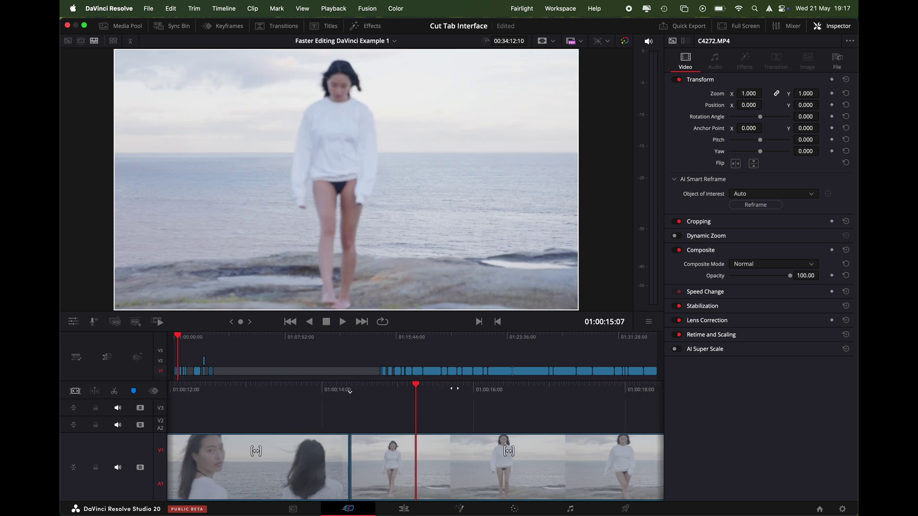
pyautogui.hscroll(2, 454, 389)
pyautogui.hscroll(-10, 454, 388)
pyautogui.hscroll(4, 454, 389)
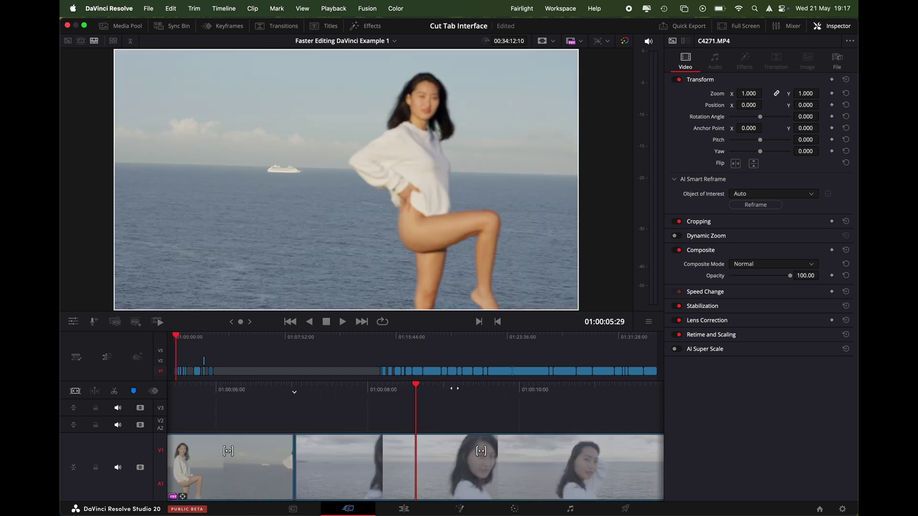
pyautogui.press('l')
pyautogui.press('l')
pyautogui.press('l')
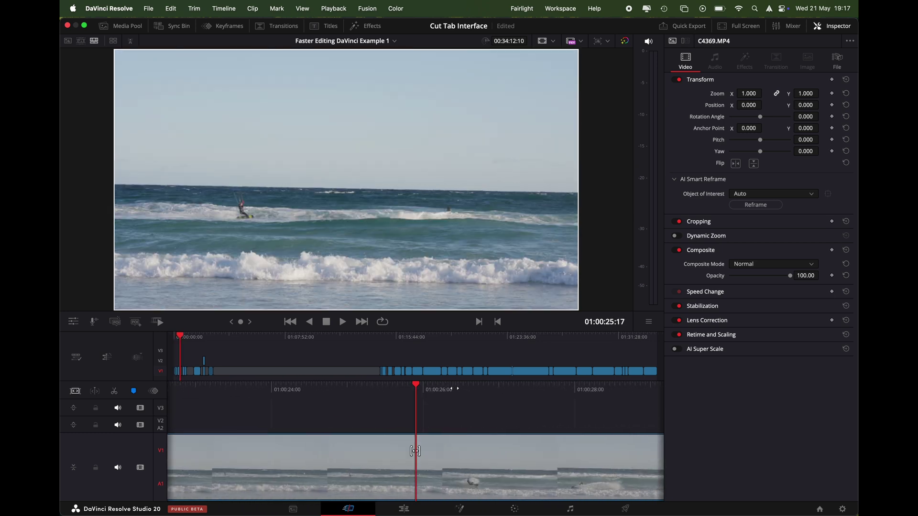
pyautogui.hscroll(-15, 454, 389)
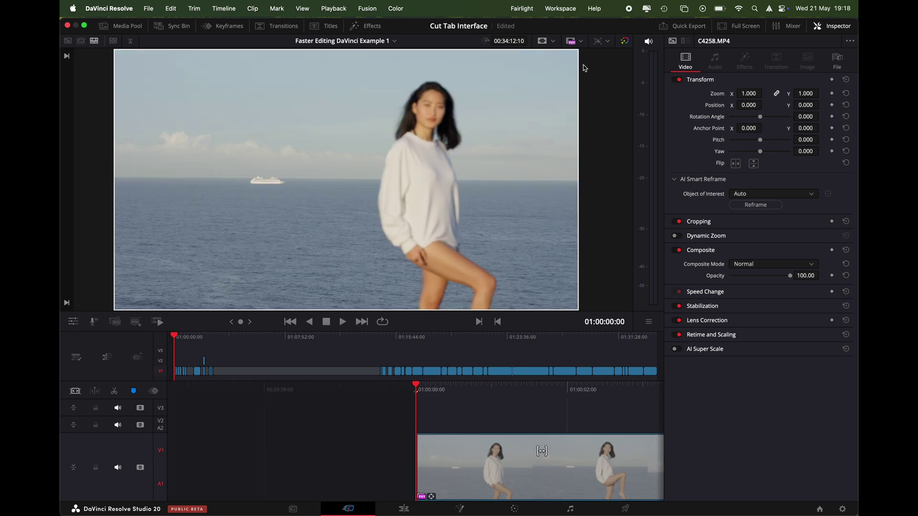
# Change the timeline resolution to Portrait 1080 x 1920 and set the first clip's zoom to 3.3
pyautogui.click(607, 42)
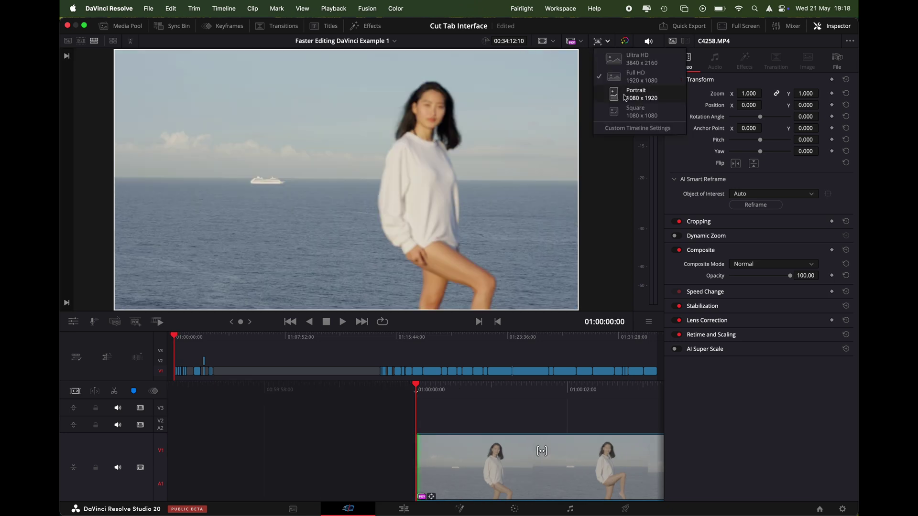
pyautogui.click(639, 95)
pyautogui.press('space')
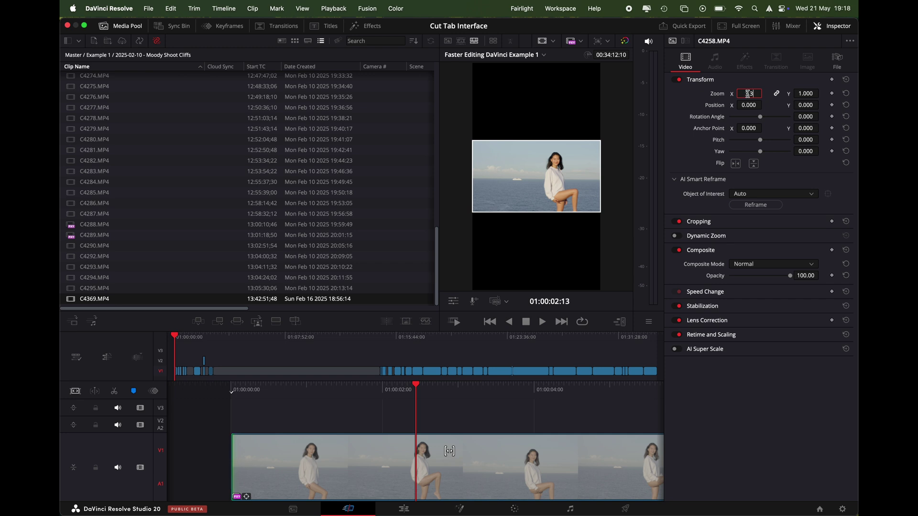
pyautogui.write('.3')
pyautogui.press('Return')
# Turn off the 16:9 frame guide in the viewer
pyautogui.click(553, 41)
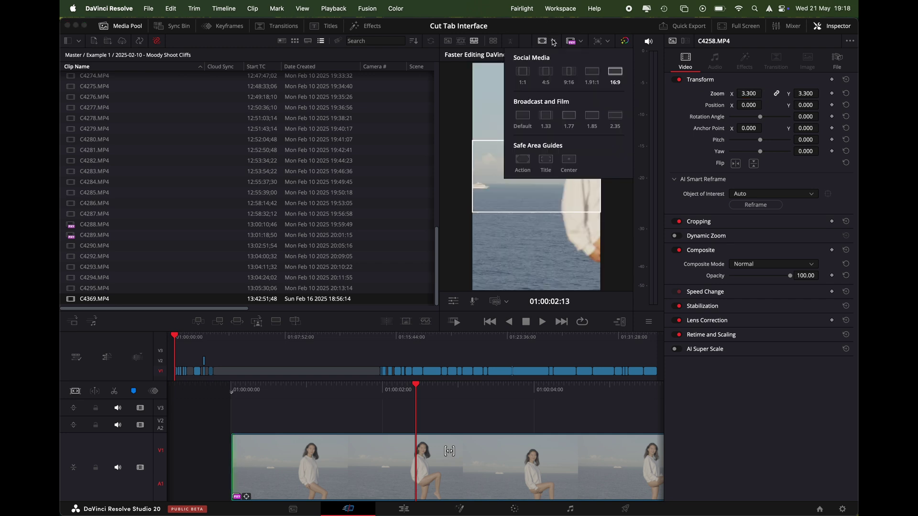
pyautogui.click(614, 73)
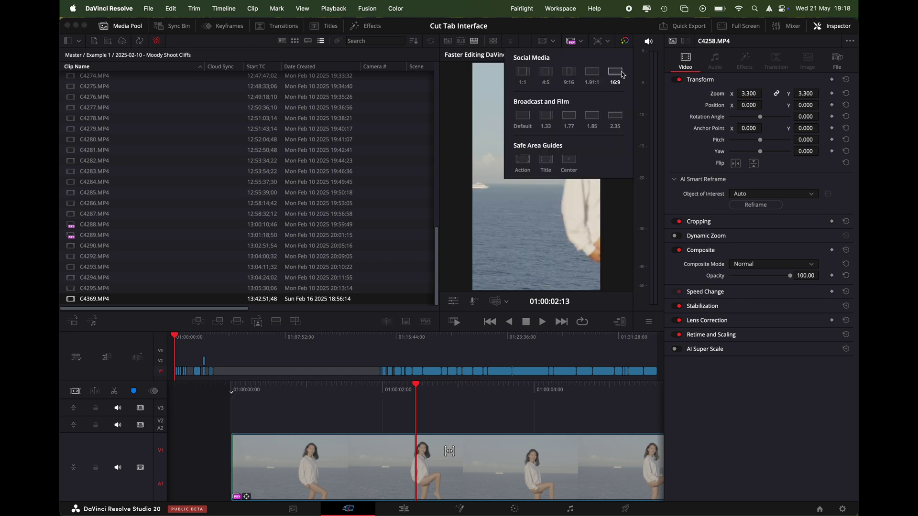
pyautogui.click(504, 159)
# Play the enlarged first clip to check the subject's framing in the portrait format, ending at the timeline start
pyautogui.press('Up')
pyautogui.press('space')
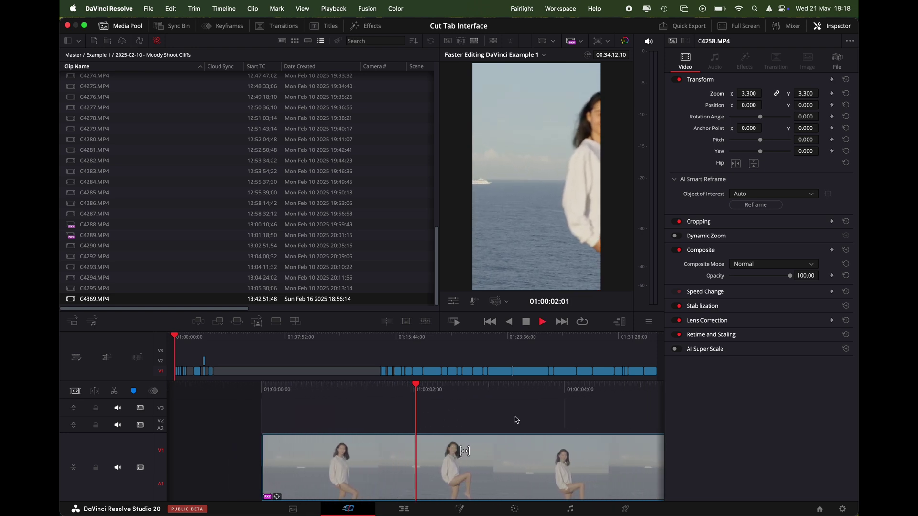
pyautogui.press('space')
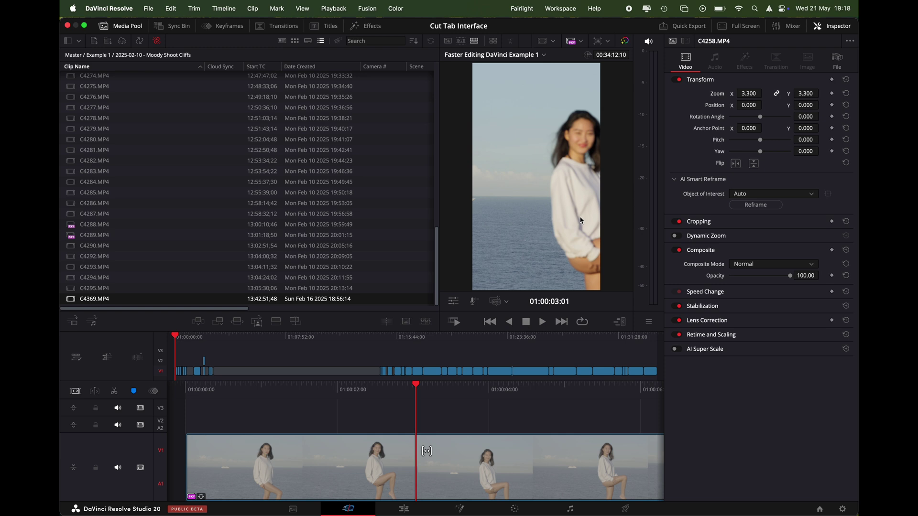
pyautogui.press('space')
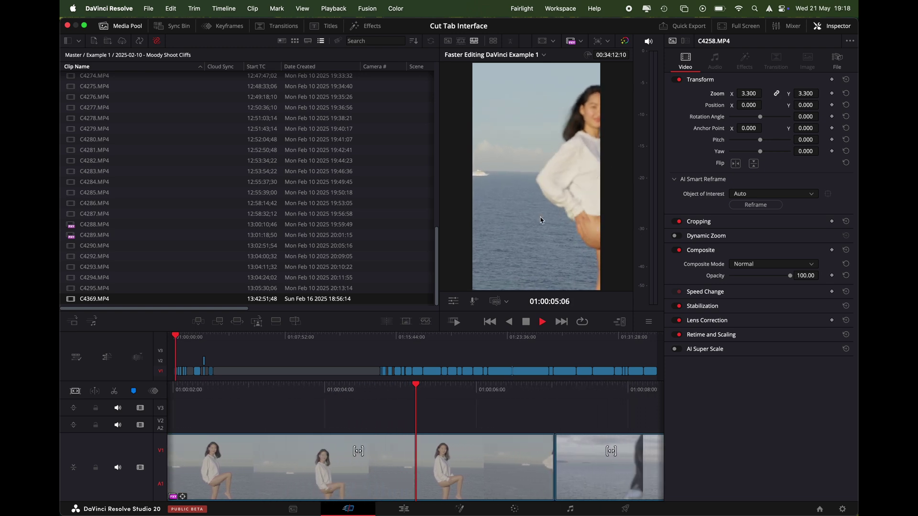
pyautogui.press('space')
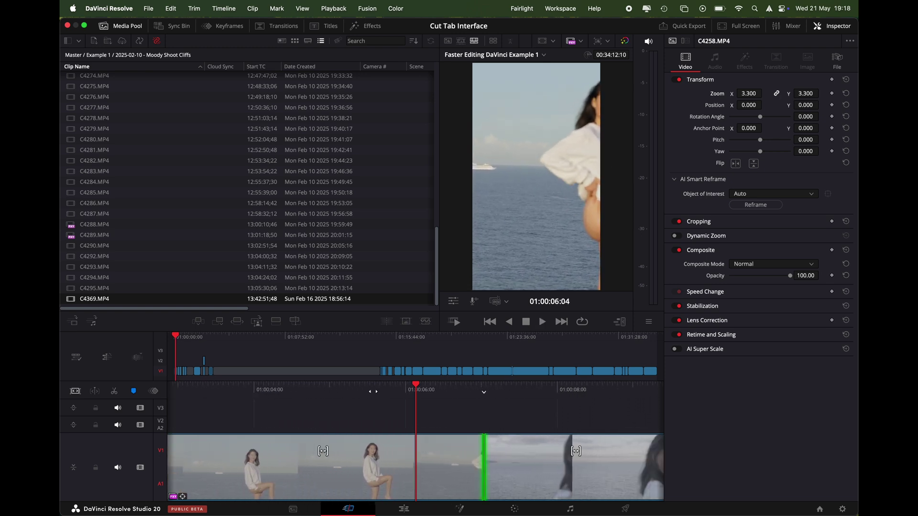
pyautogui.press('Home')
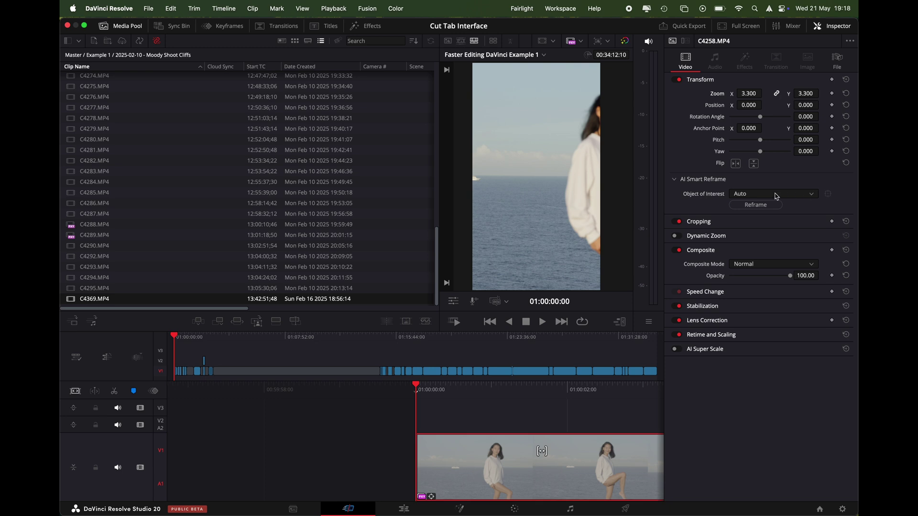
# Run AI Smart Reframe on the first clip with the object of interest left on Auto
pyautogui.click(675, 180)
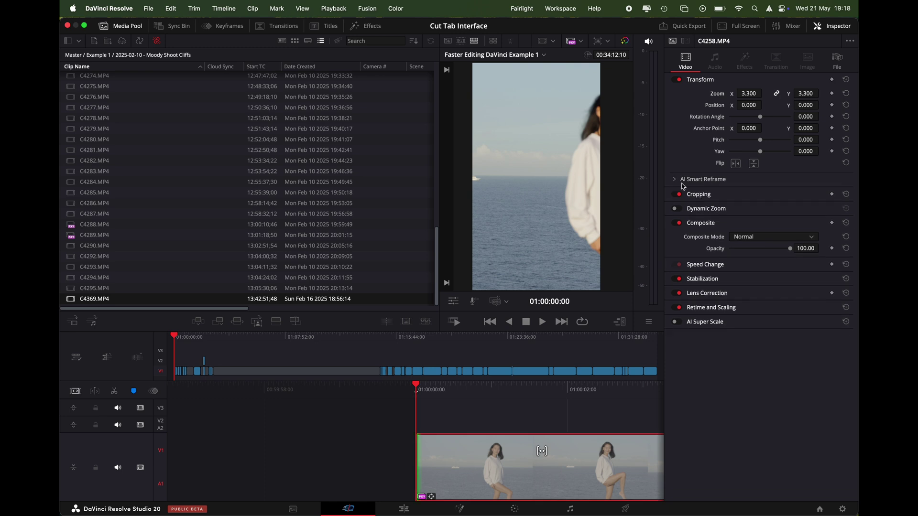
pyautogui.click(674, 180)
pyautogui.click(746, 193)
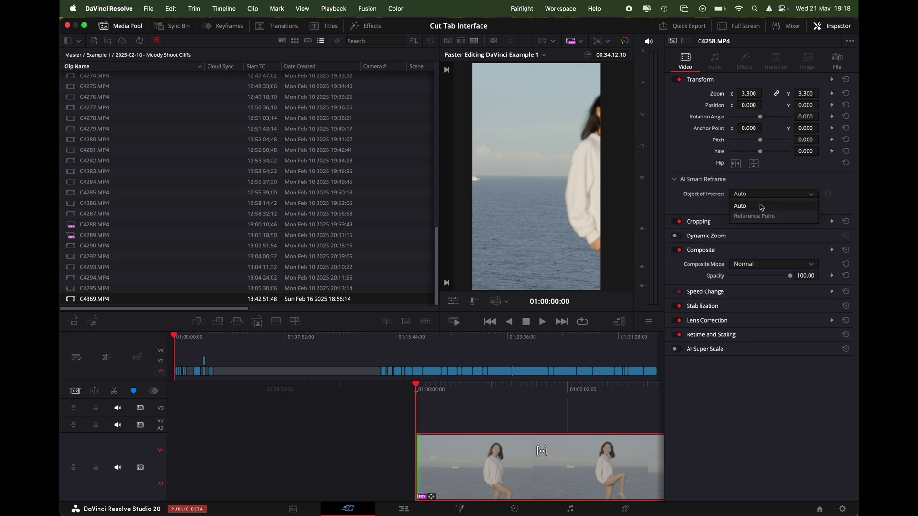
pyautogui.click(685, 210)
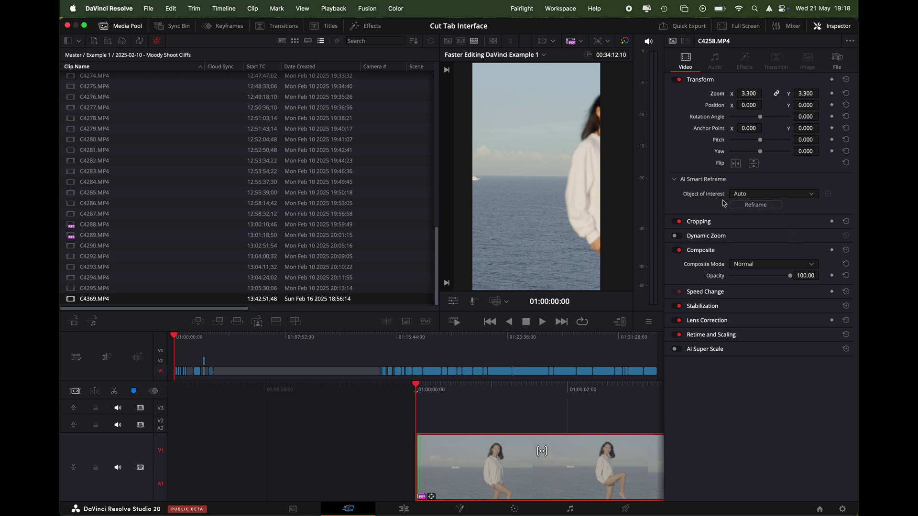
pyautogui.click(764, 210)
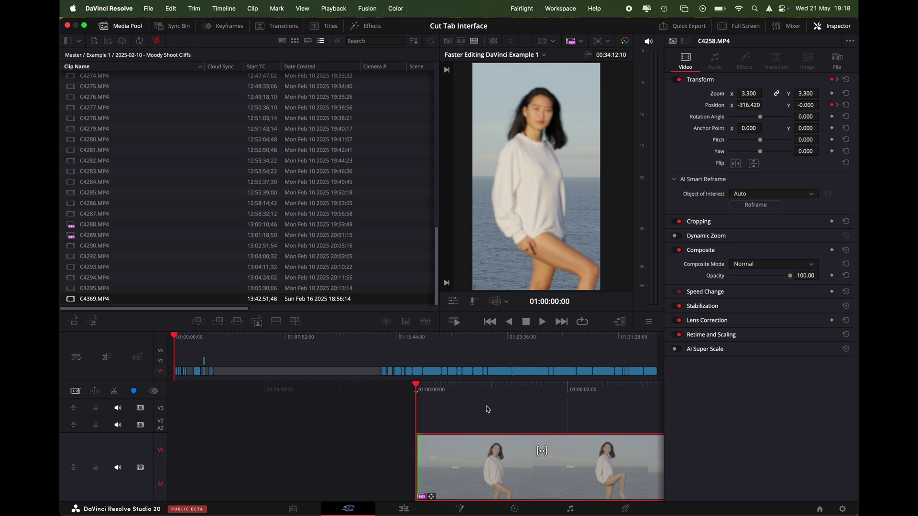
# Play the reframed first clip twice to check how the framing follows the subject, ending at the timeline start
pyautogui.press('space')
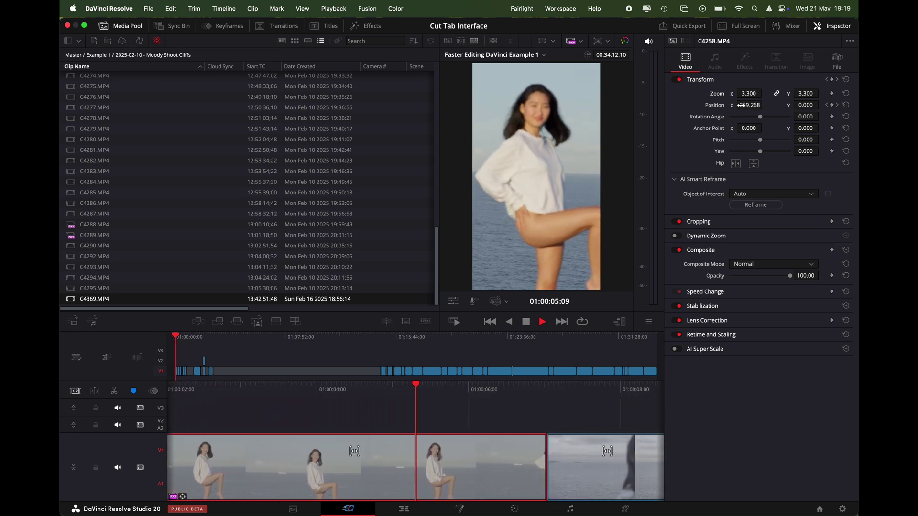
pyautogui.press('space')
pyautogui.press('Home')
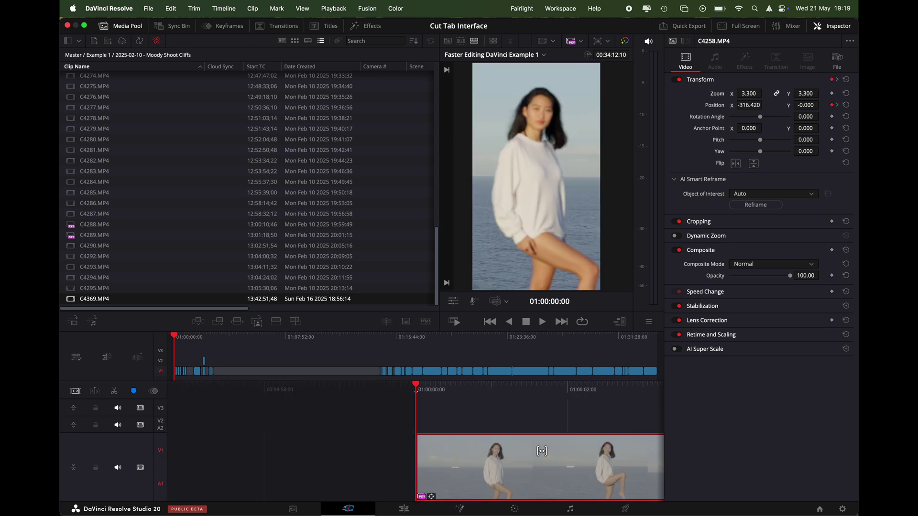
pyautogui.press('space')
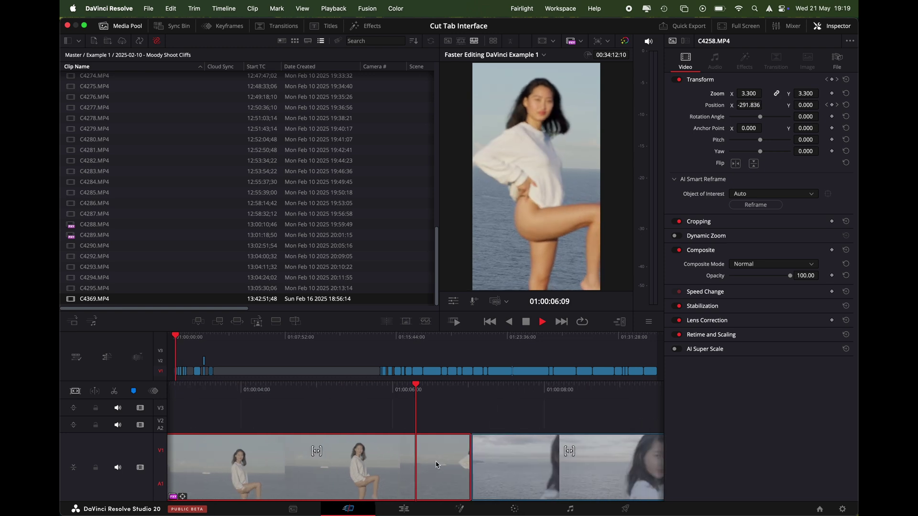
pyautogui.press('space')
pyautogui.press('Home')
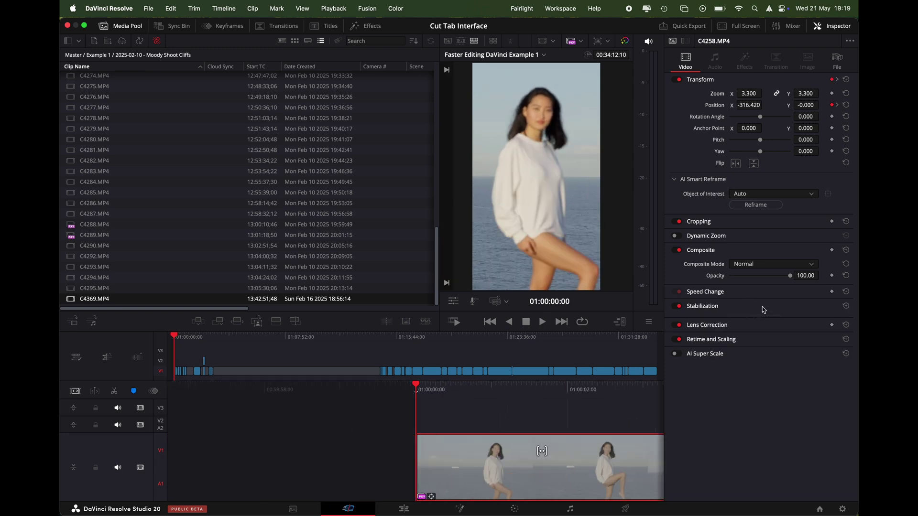
# Stabilize the reframed first clip in Perspective mode and play it back from the start
pyautogui.click(747, 305)
pyautogui.press('space')
pyautogui.click(756, 320)
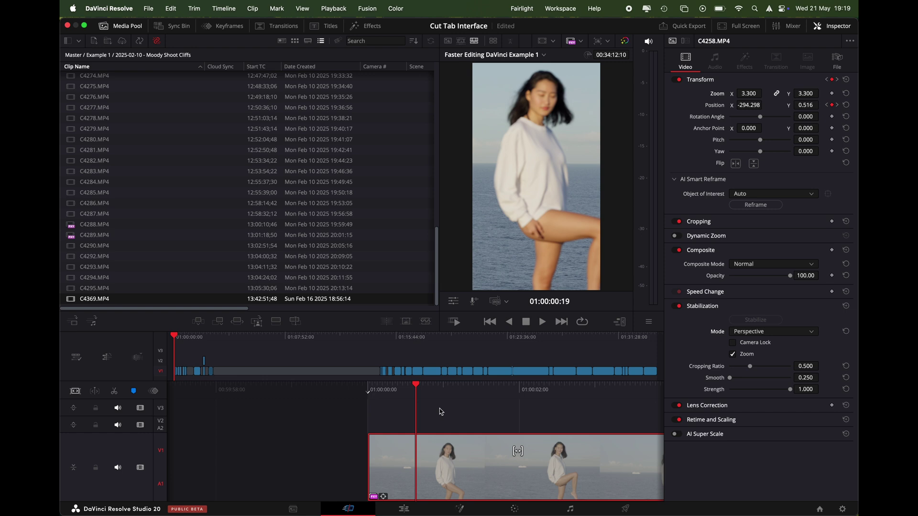
pyautogui.press('space')
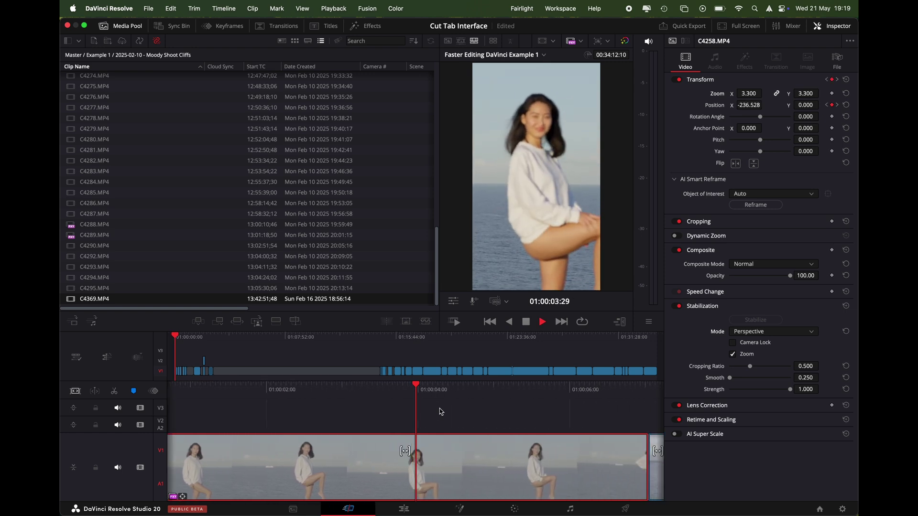
# Play the timeline on to the second clip, C4271.MP4, and set its zoom to 3.3
pyautogui.press('space')
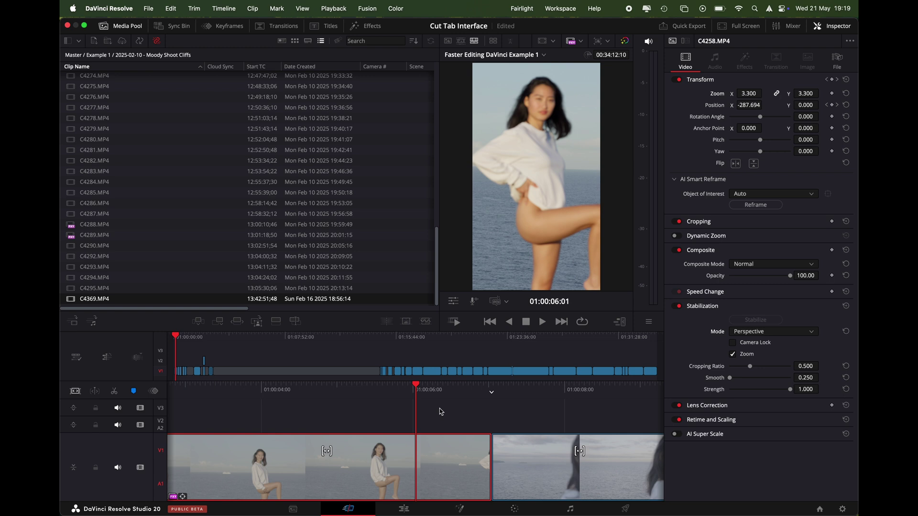
pyautogui.press('space')
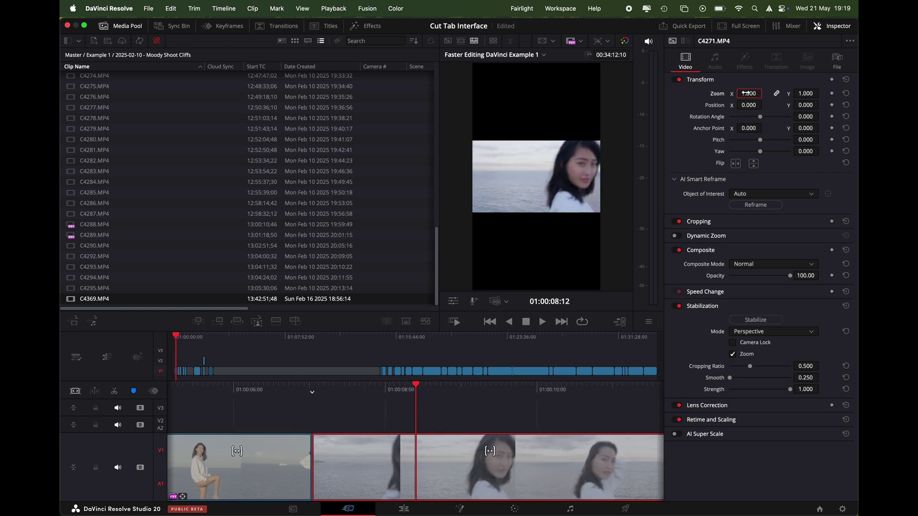
pyautogui.write('3.3')
pyautogui.press('Return')
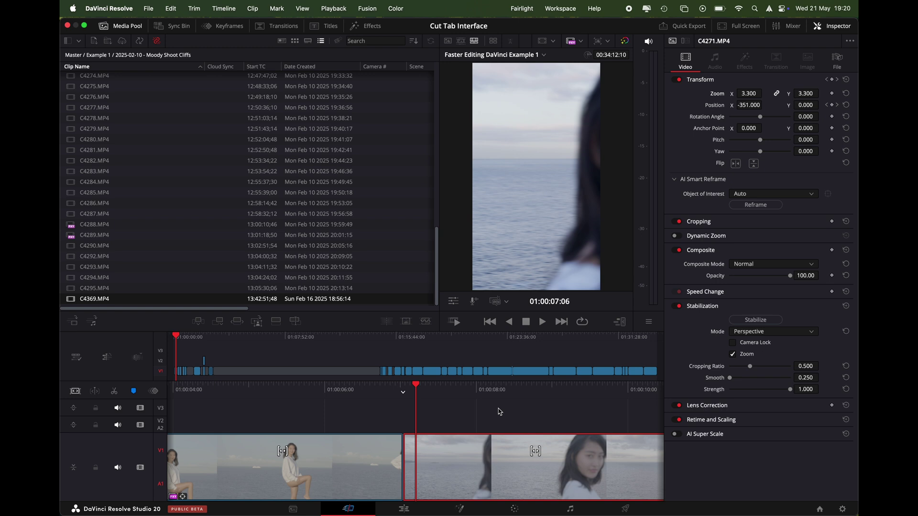
# Undo the second clip's Smart Reframe and play the enlarged clip to check its framing without it
pyautogui.press('space')
pyautogui.press('space')
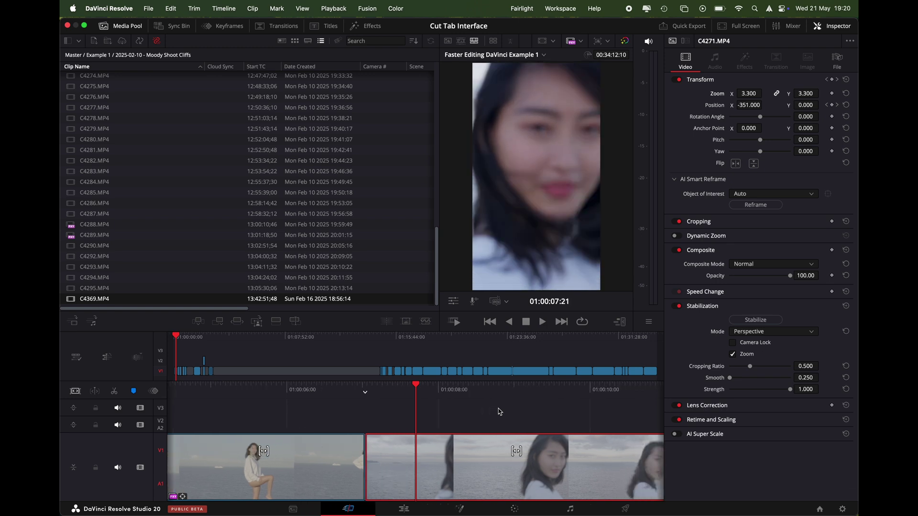
pyautogui.press('super+z')
pyautogui.press('space')
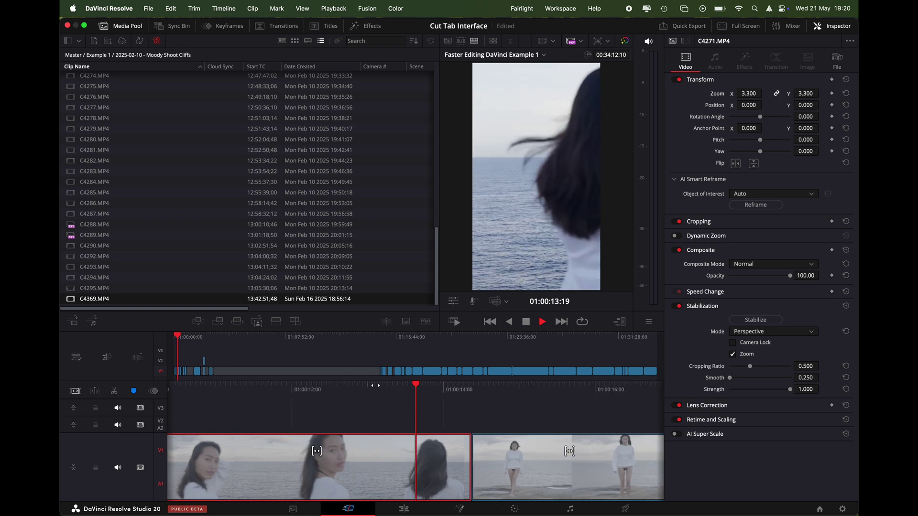
pyautogui.hscroll(-5, 375, 386)
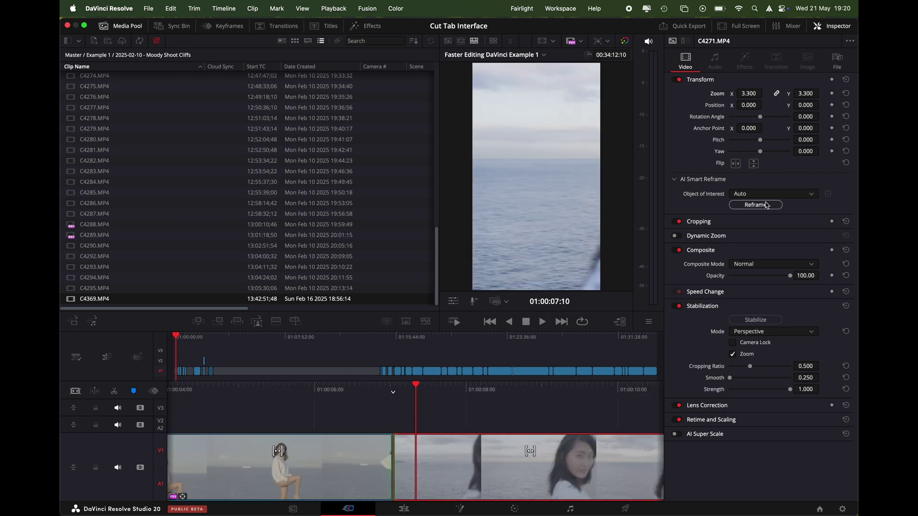
# Run AI Smart Reframe on the second clip with the object of interest on Auto and play it through
pyautogui.click(756, 205)
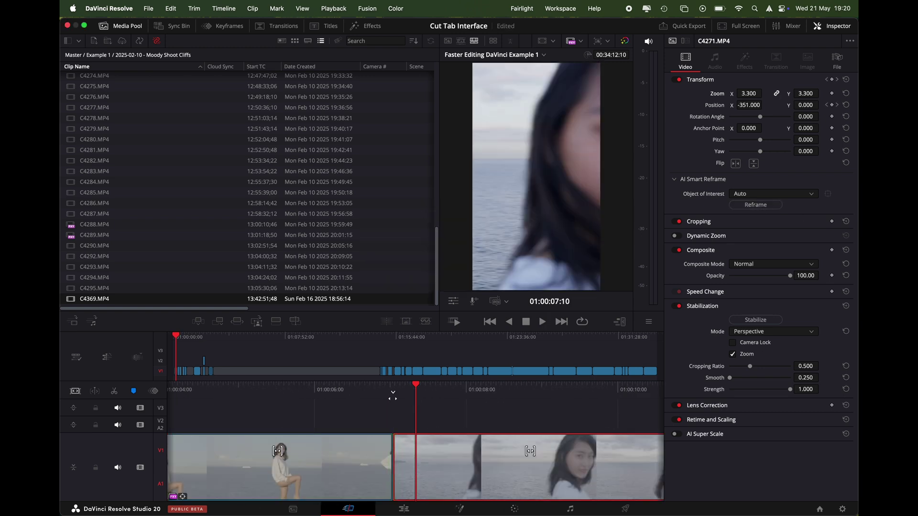
pyautogui.press('space')
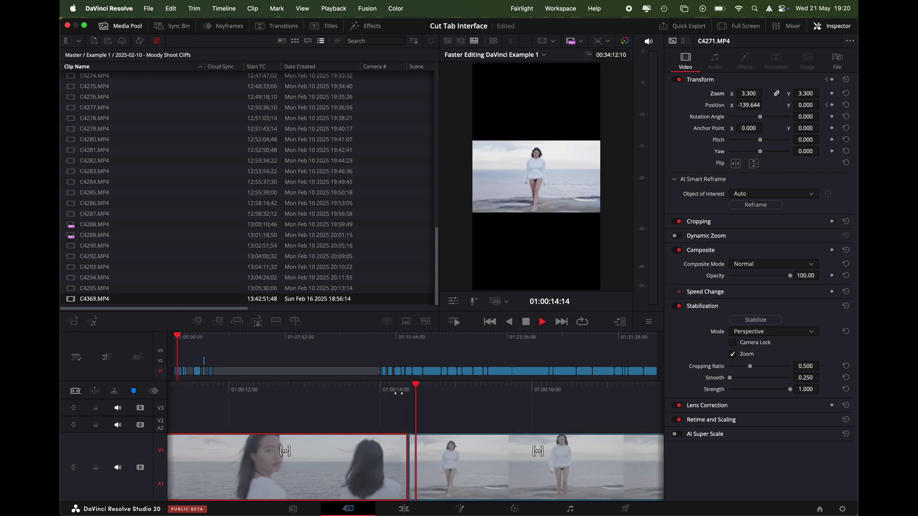
pyautogui.press('space')
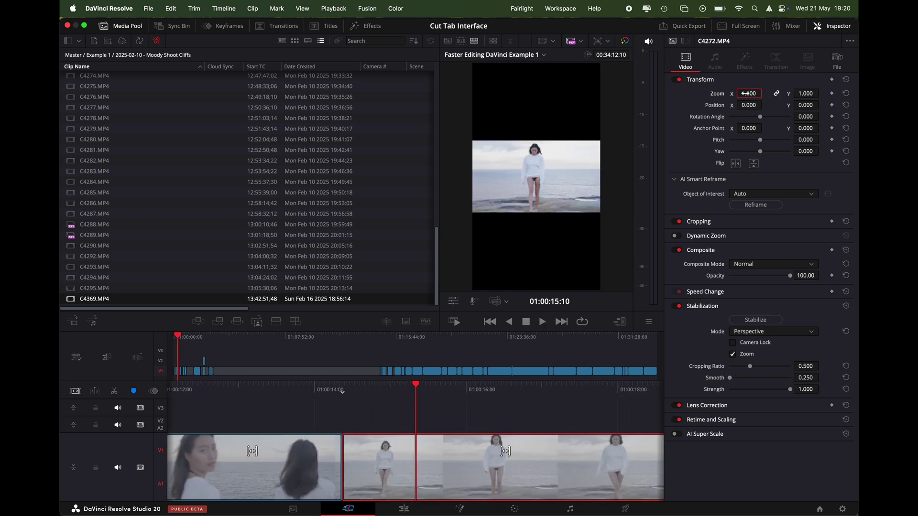
# Set the zoom of the third clip, C4272.MP4, to 3.3 and play it to check the framing
pyautogui.press('Return')
pyautogui.press('space')
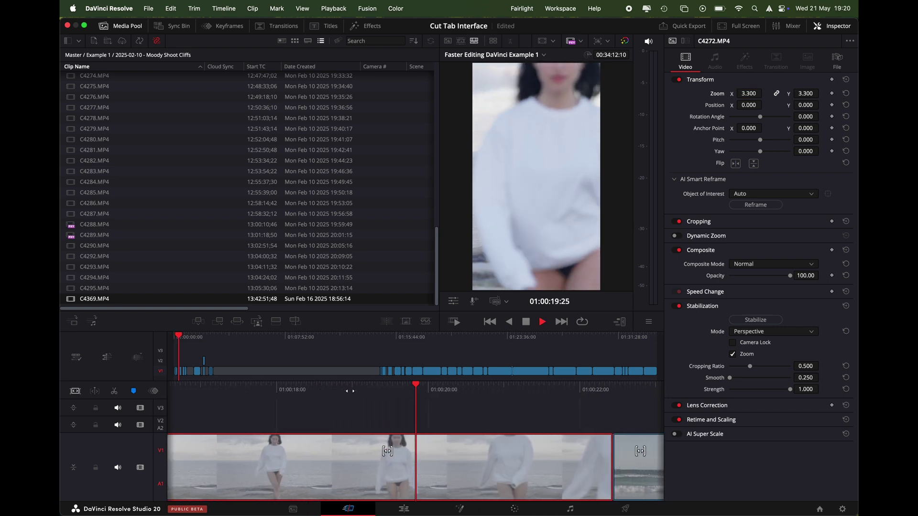
pyautogui.hscroll(-8, 350, 391)
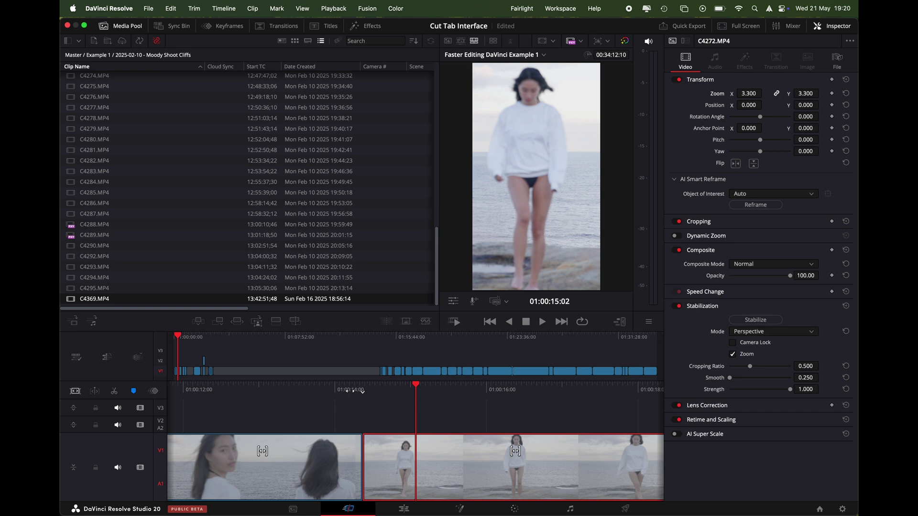
pyautogui.press('l')
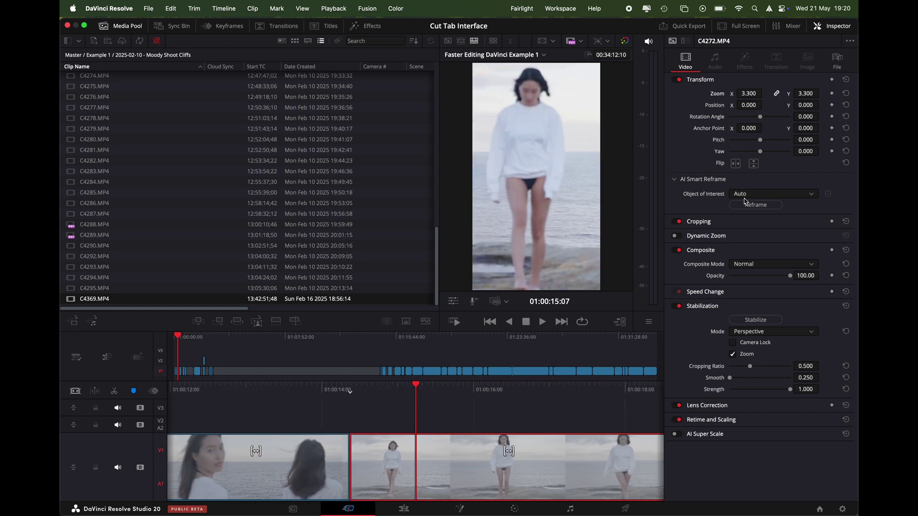
# Run AI Smart Reframe on the third clip with the object of interest on Auto and play it from its start
pyautogui.click(747, 206)
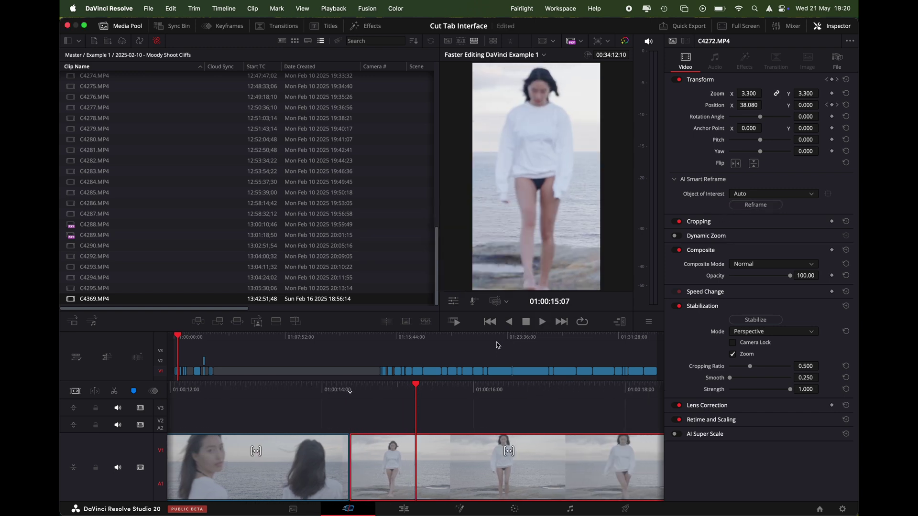
pyautogui.hscroll(-3, 369, 395)
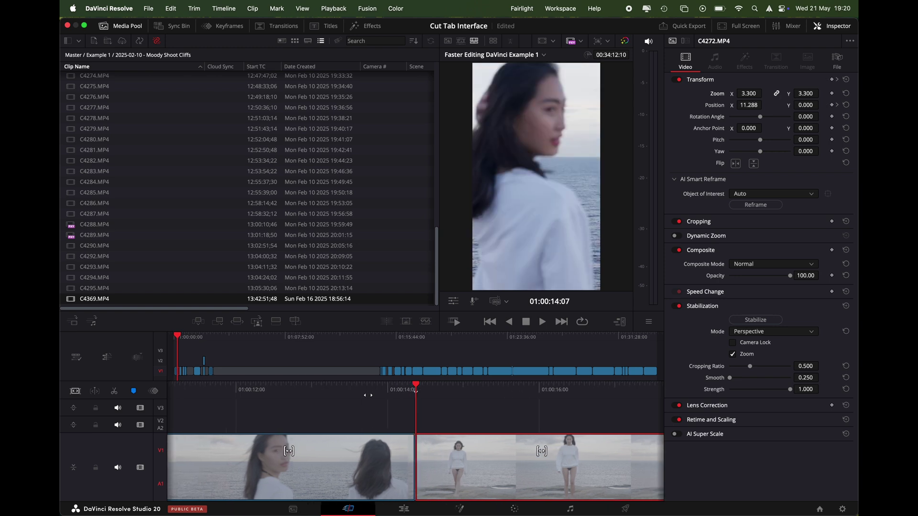
pyautogui.hscroll(1, 368, 396)
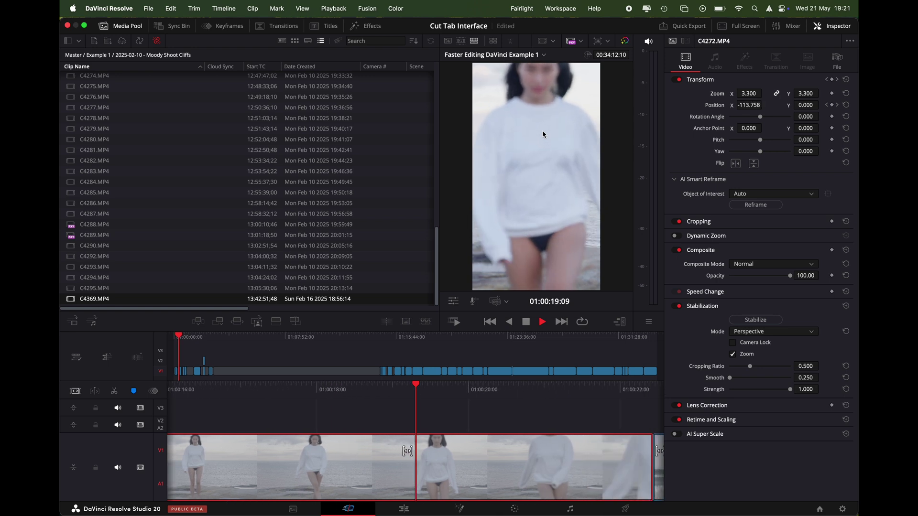
pyautogui.press('space')
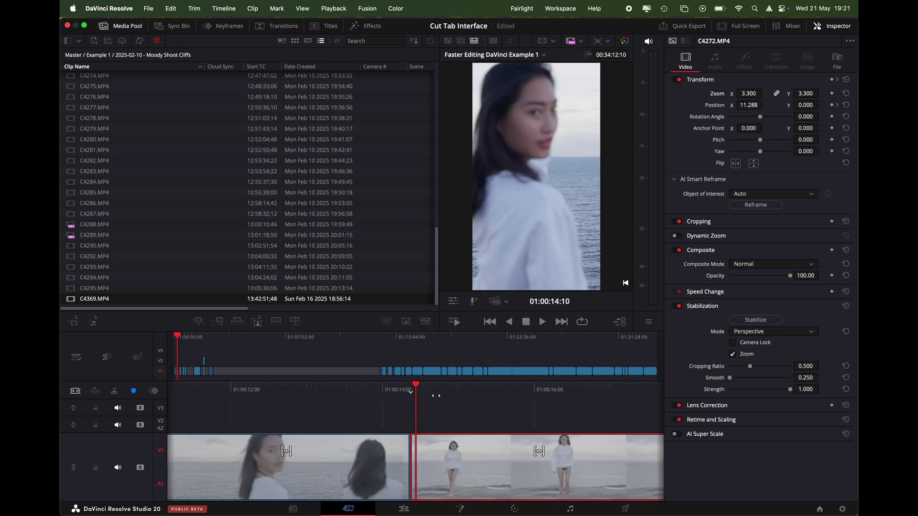
# Set the zoom of the ocean clip, C4369.MP4, to 3.3 and reframe it with AI Smart Reframe on Auto
pyautogui.press('space')
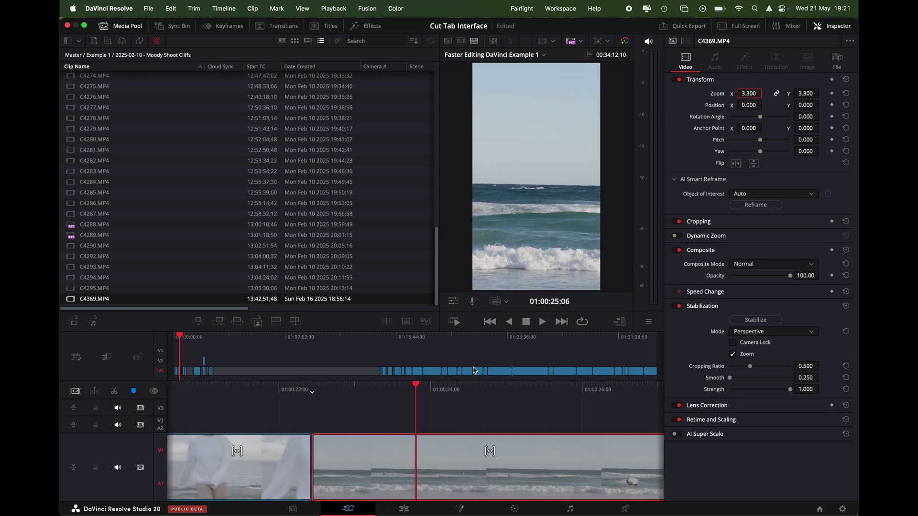
pyautogui.press('space')
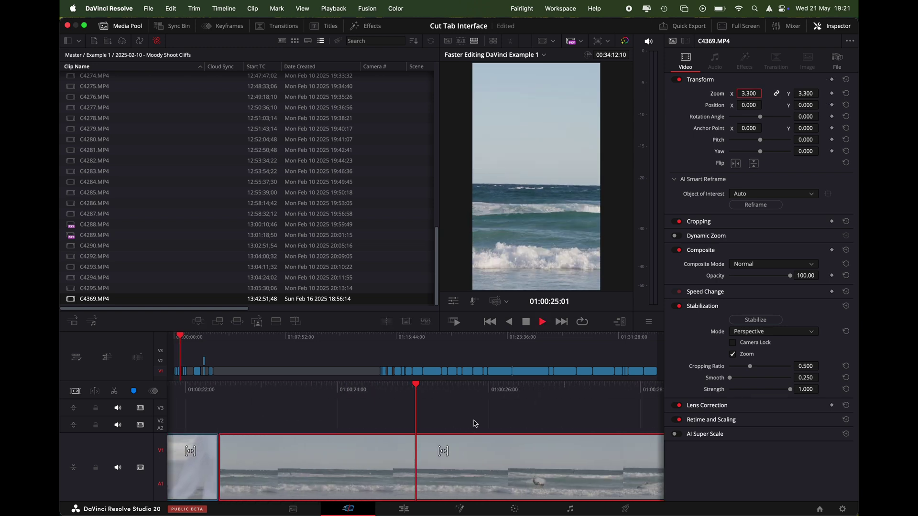
pyautogui.press('space')
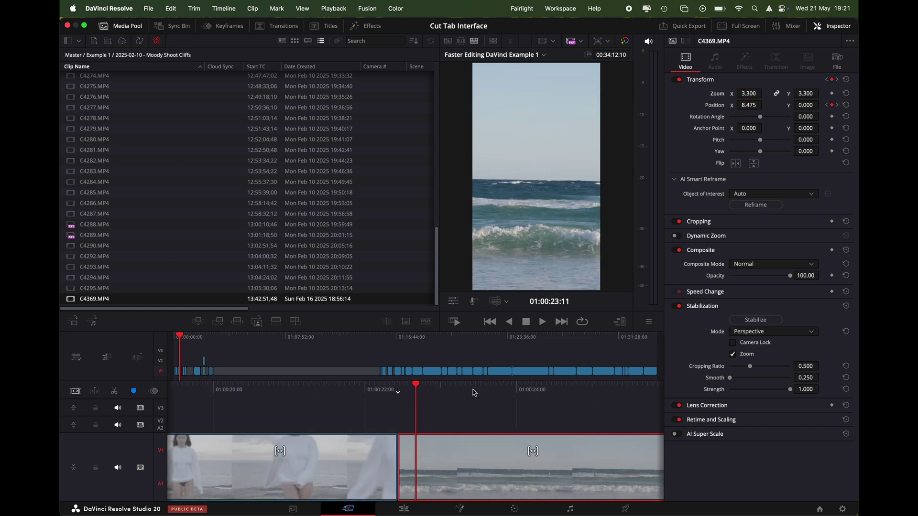
# Play and scrub through the reframed ocean clip to check whether the framing follows the surfer, stopping where the surfer is in view
pyautogui.press('space')
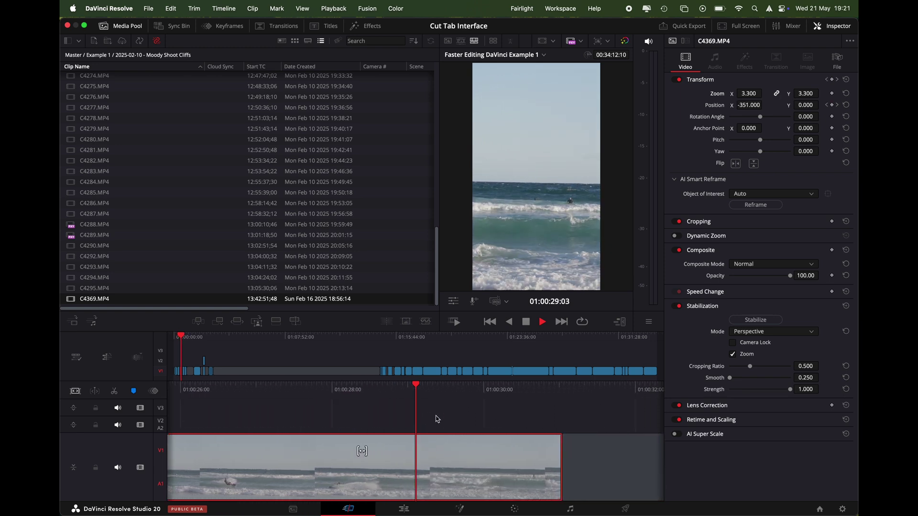
pyautogui.press('space')
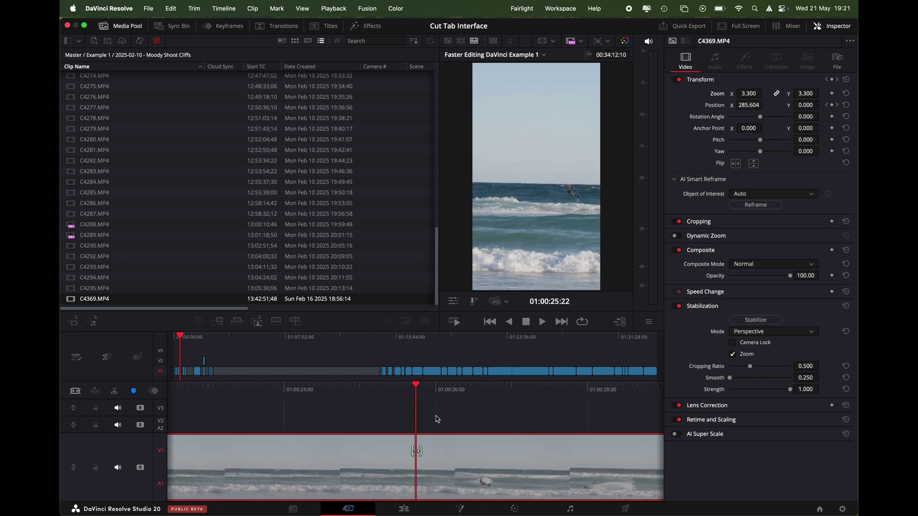
pyautogui.press('Left')
pyautogui.hscroll(-5, 436, 418)
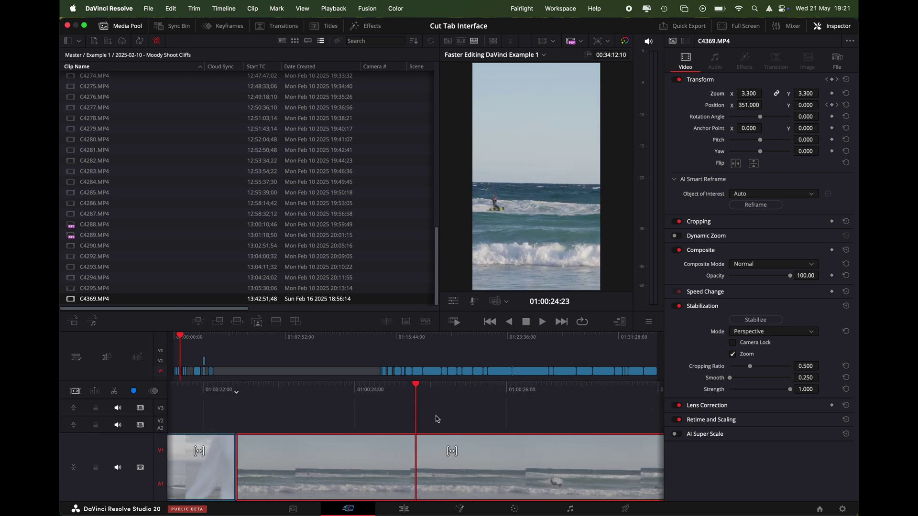
pyautogui.hscroll(4, 436, 418)
pyautogui.hscroll(-2, 436, 418)
pyautogui.hscroll(3, 421, 419)
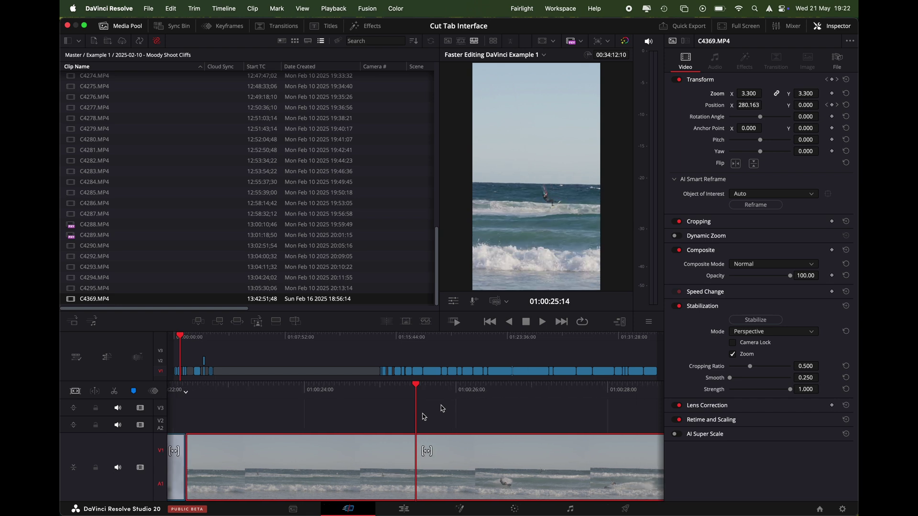
# Switch the ocean clip's object of interest to Reference Point, fit the reference box around the surfer, and reframe the clip
pyautogui.click(753, 194)
pyautogui.click(754, 218)
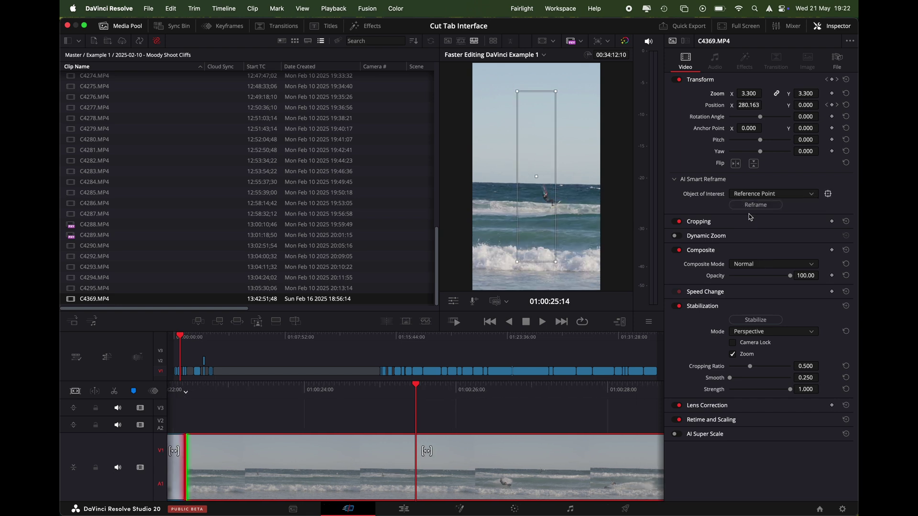
pyautogui.moveTo(529, 123); pyautogui.dragTo(565, 215)
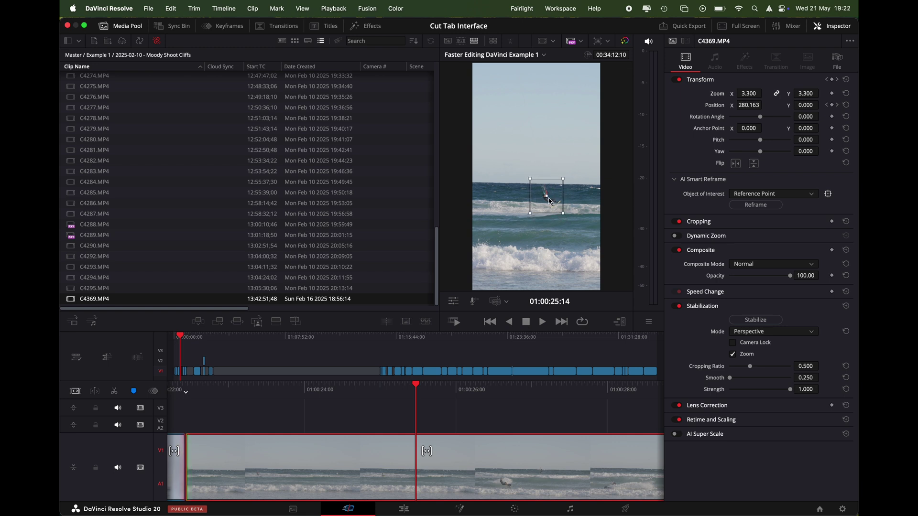
pyautogui.click(755, 205)
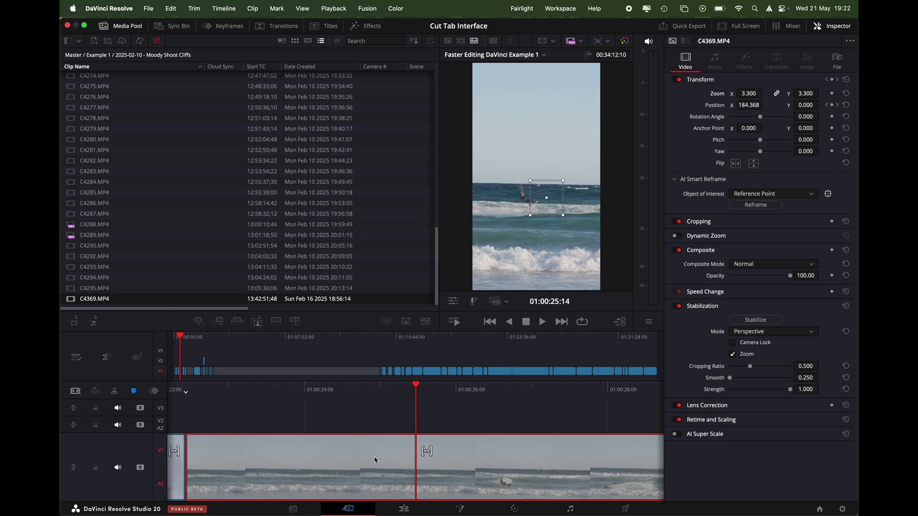
# Play the ocean clip from its start to check how the reference-point reframe follows the surfer
pyautogui.hscroll(-5, 375, 460)
pyautogui.hscroll(1, 374, 460)
pyautogui.hscroll(-1, 375, 460)
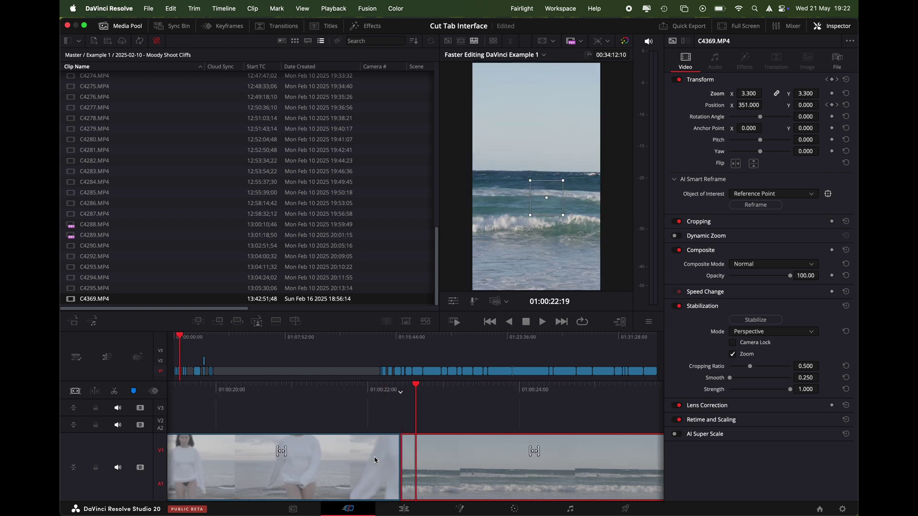
pyautogui.press('space')
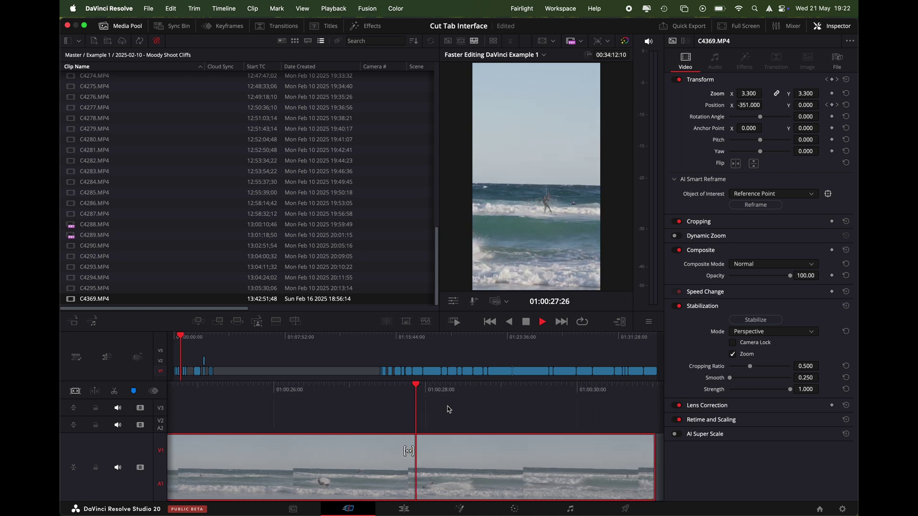
pyautogui.click(765, 193)
pyautogui.click(692, 224)
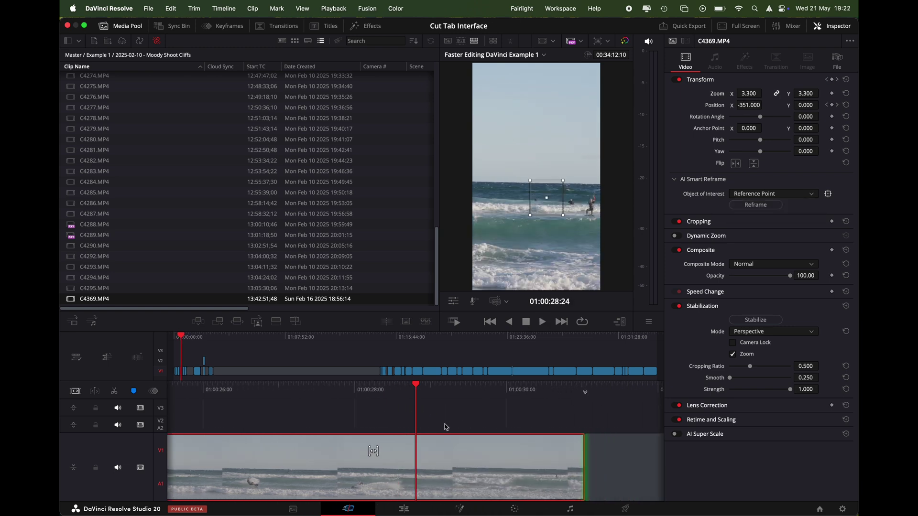
# Replay the ocean clip from its start and hide the reference box in the viewer
pyautogui.hscroll(-8, 441, 426)
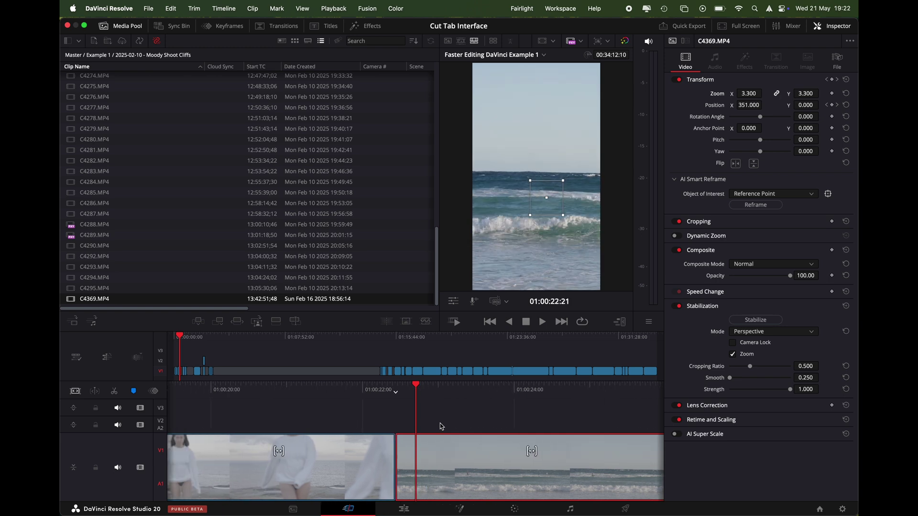
pyautogui.press('space')
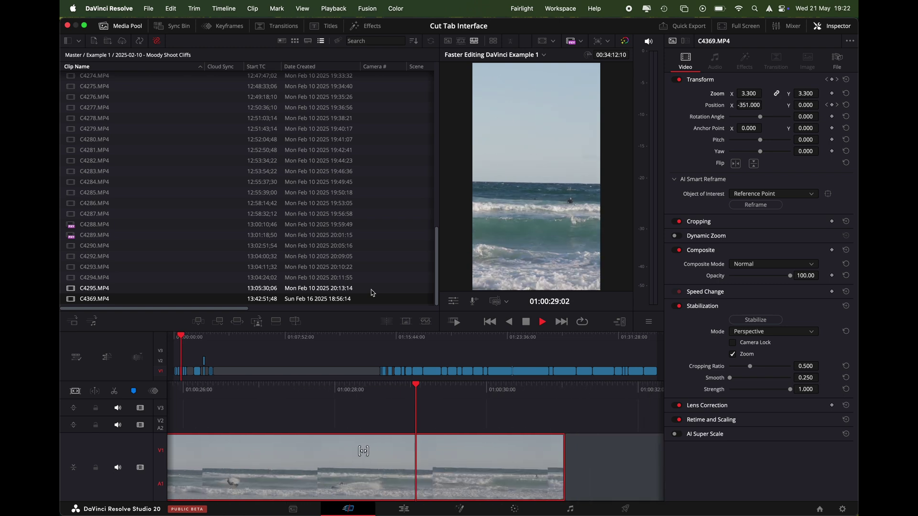
pyautogui.press('space')
pyautogui.hscroll(-10, 316, 426)
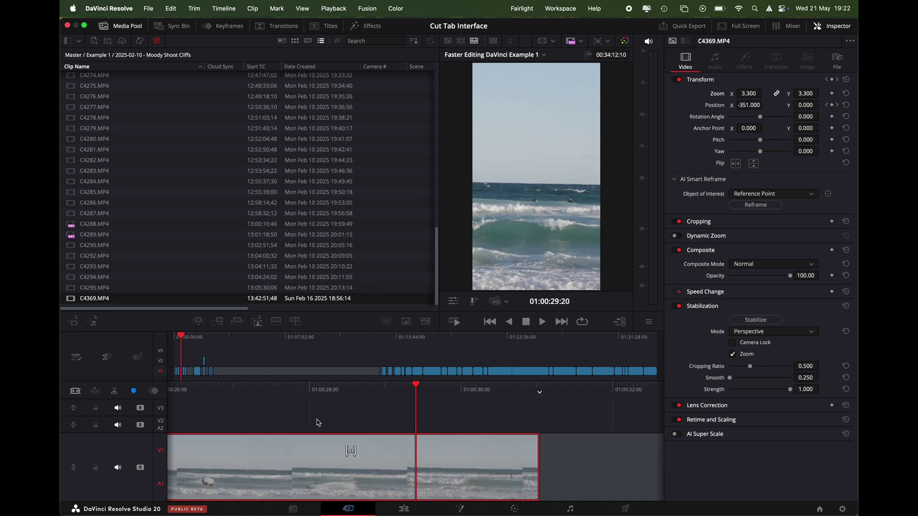
# Play the ocean clip once more without the reference box to check the surfer's framing, ending back near the clip's start
pyautogui.press('space')
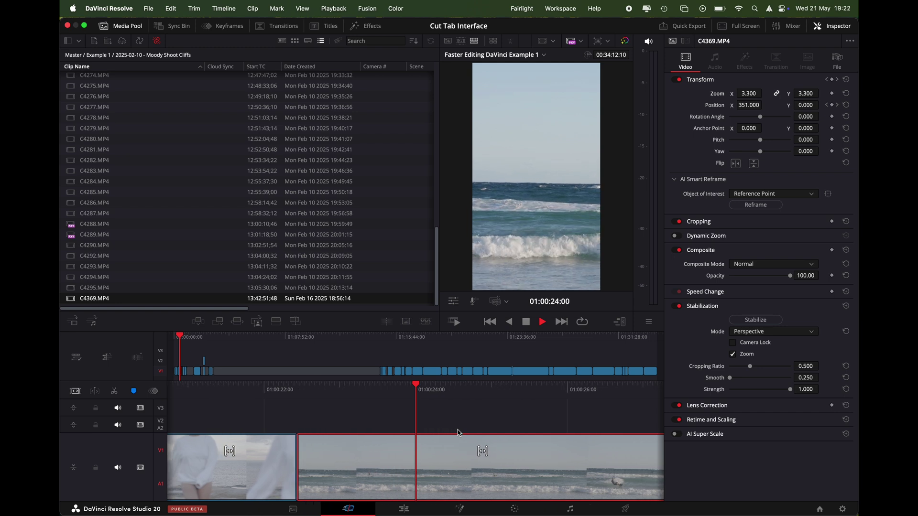
pyautogui.press('space')
pyautogui.press('space')
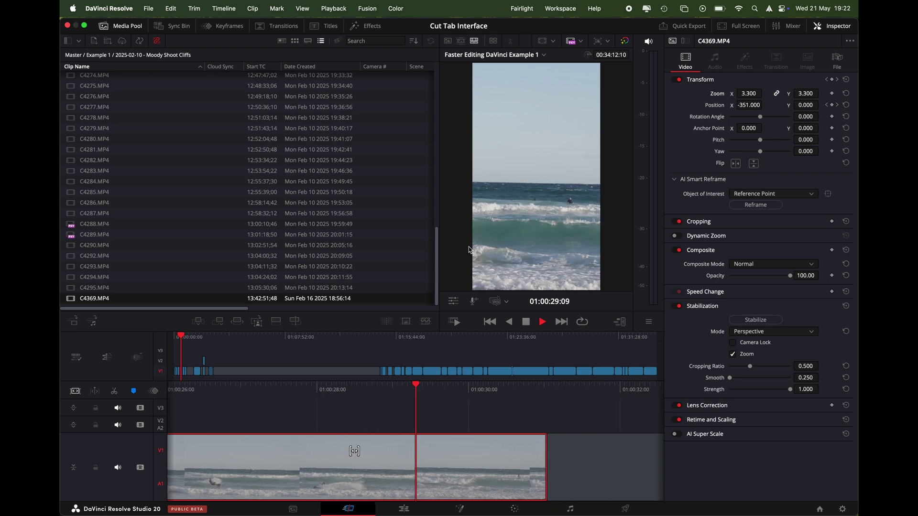
pyautogui.press('space')
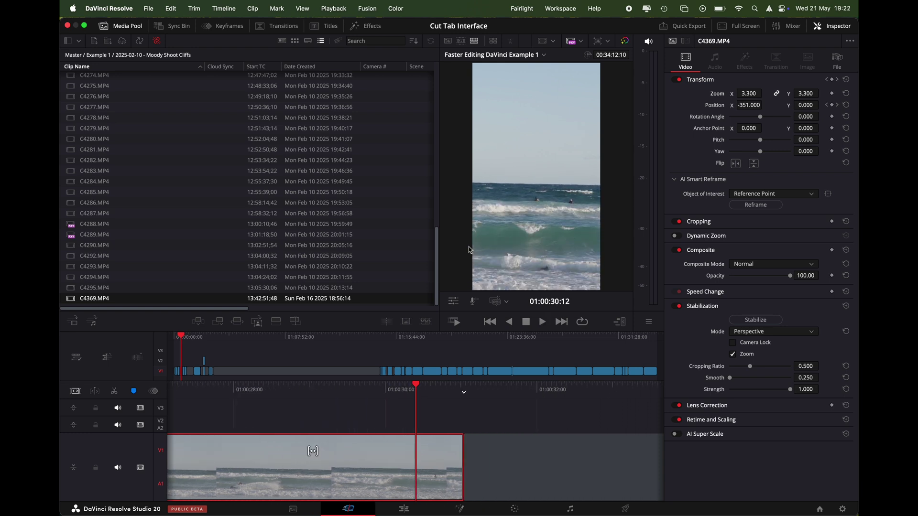
pyautogui.hscroll(-10, 347, 392)
pyautogui.scroll(-3, 414, 430)
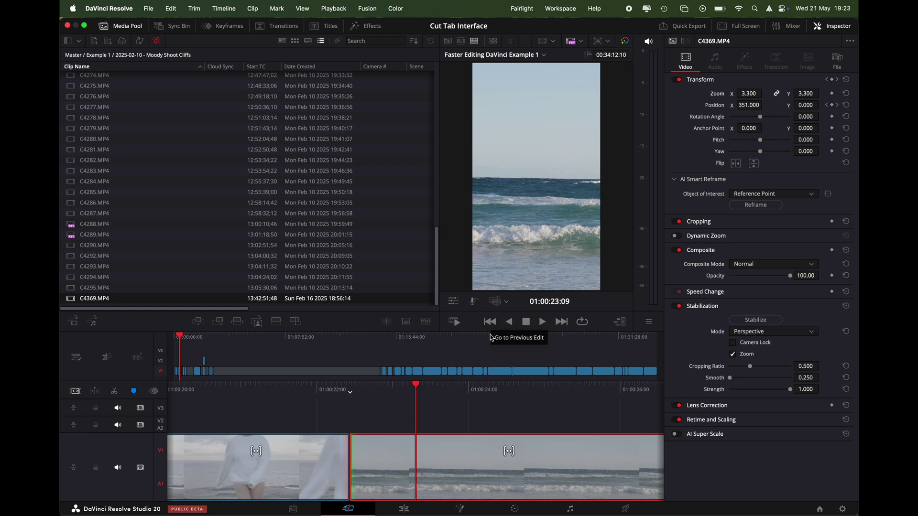
# Switch to the Edit page and reset the transform of the first four timeline clips
pyautogui.click(404, 510)
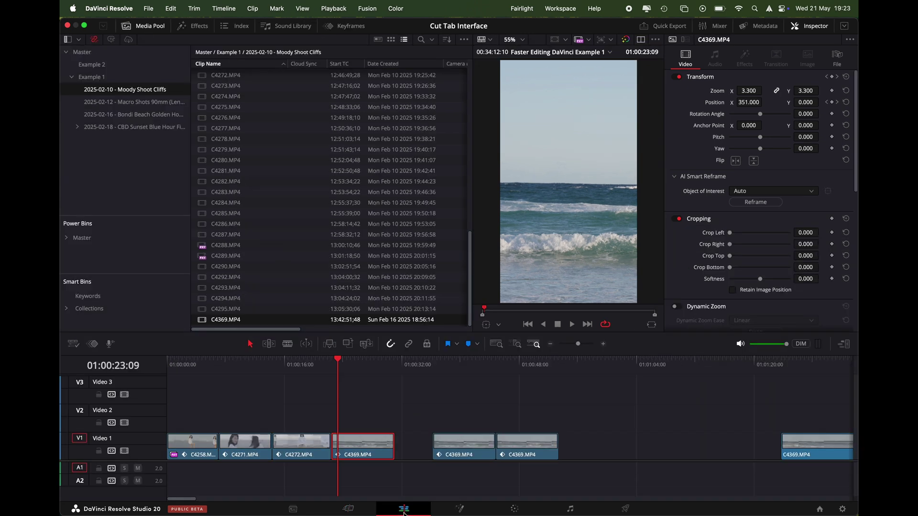
pyautogui.press('Home')
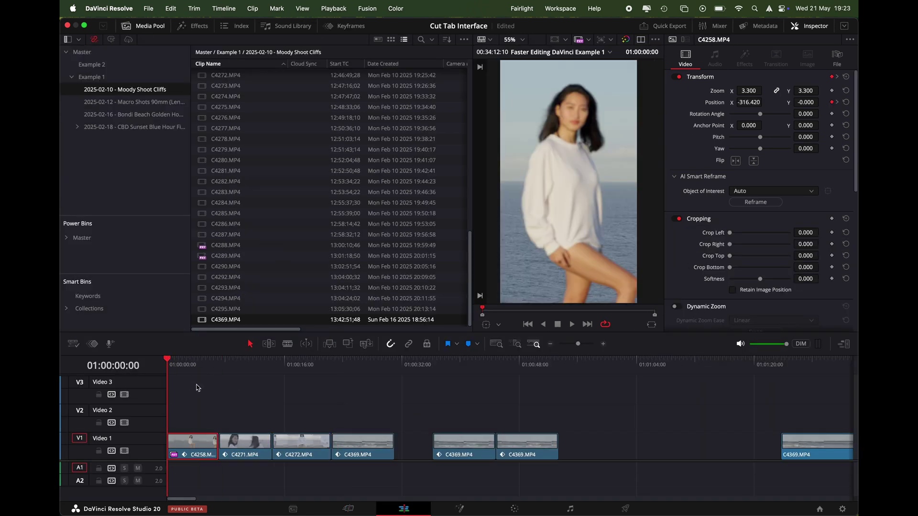
pyautogui.press('space')
pyautogui.moveTo(202, 418); pyautogui.dragTo(380, 442)
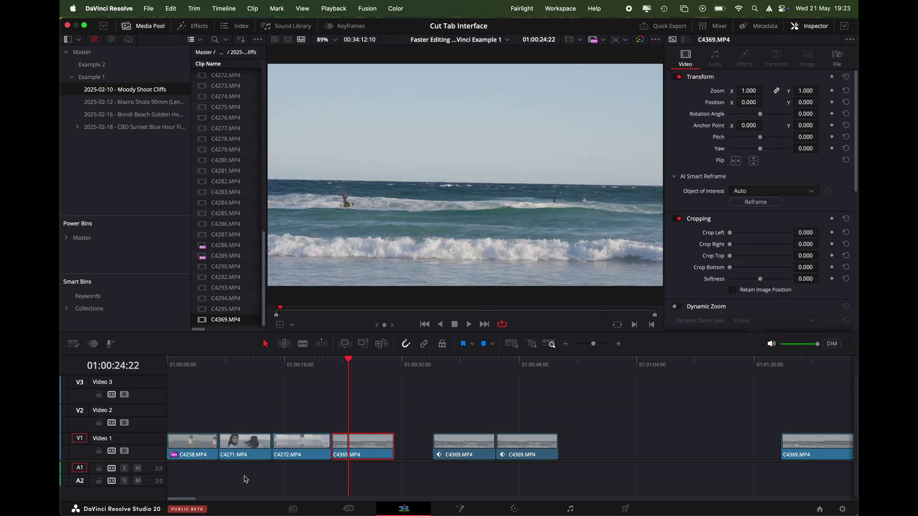
# Preview clips C4258 and C4271 in the landscape frame
pyautogui.click(190, 367)
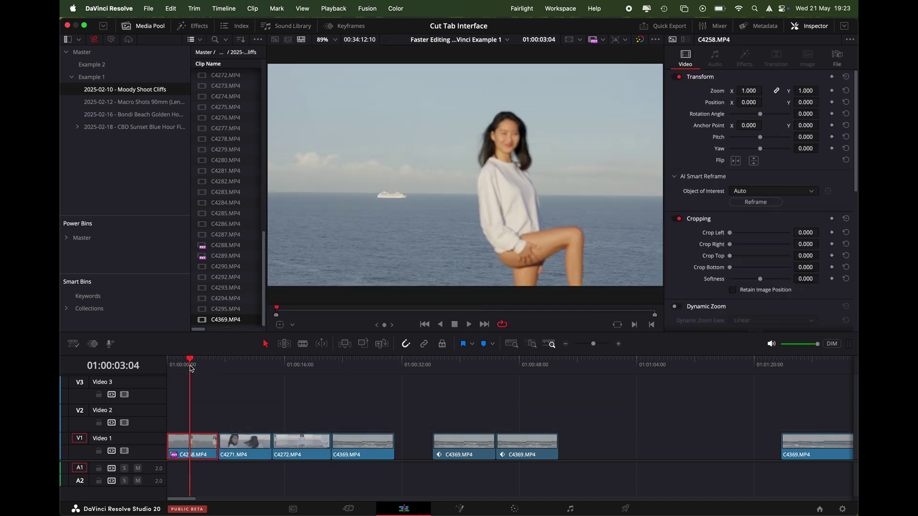
pyautogui.press('space')
pyautogui.click(245, 368)
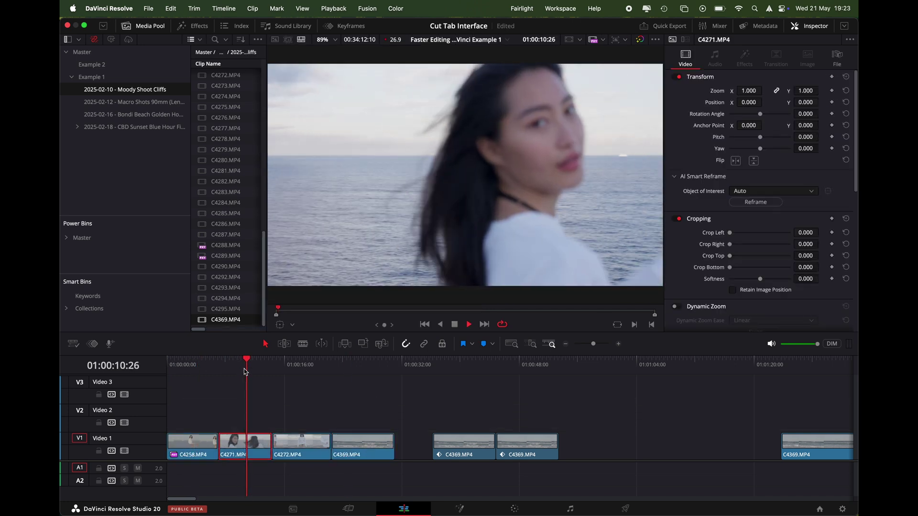
pyautogui.click(198, 366)
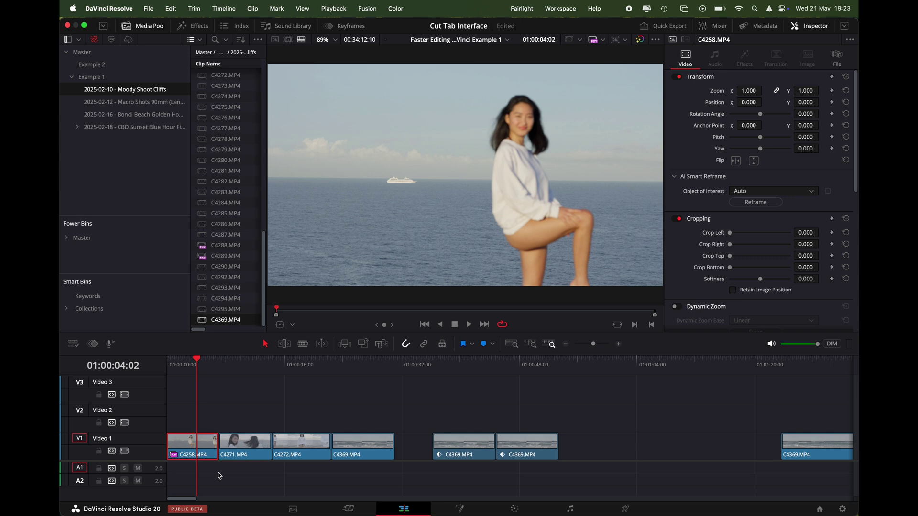
# Change the timeline to the portrait format and set the zoom of the first four clips to 3.3
pyautogui.click(624, 40)
pyautogui.click(630, 90)
pyautogui.click(358, 443)
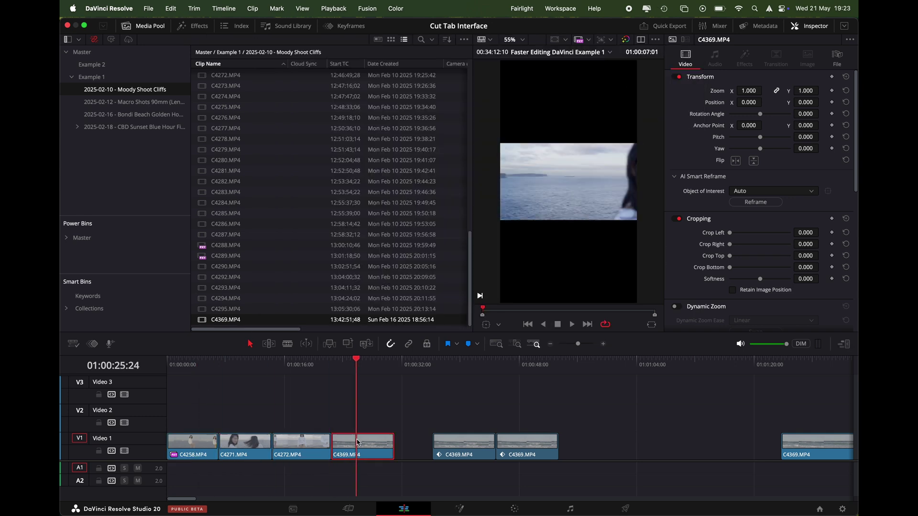
pyautogui.press('super+y')
pyautogui.moveTo(739, 90); pyautogui.dragTo(740, 90)
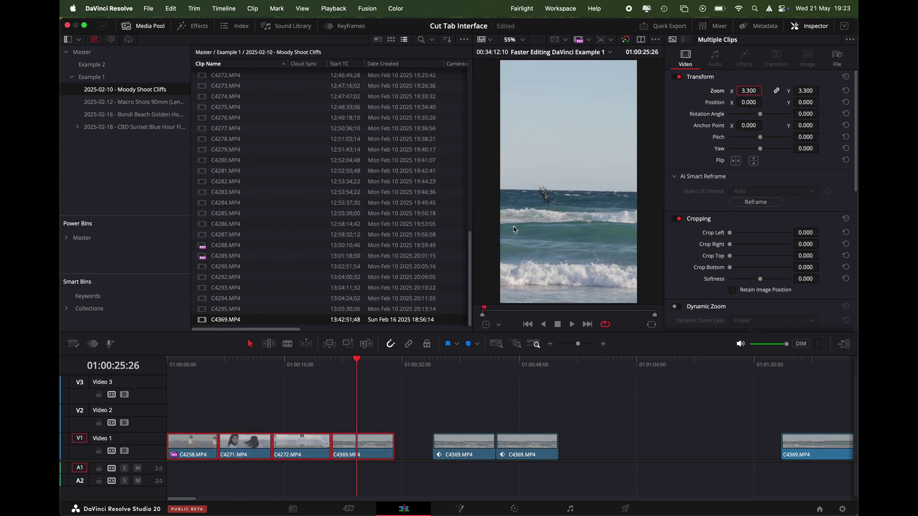
# Run AI Smart Reframe on the first four clips together, with the object of interest on Auto
pyautogui.click(185, 411)
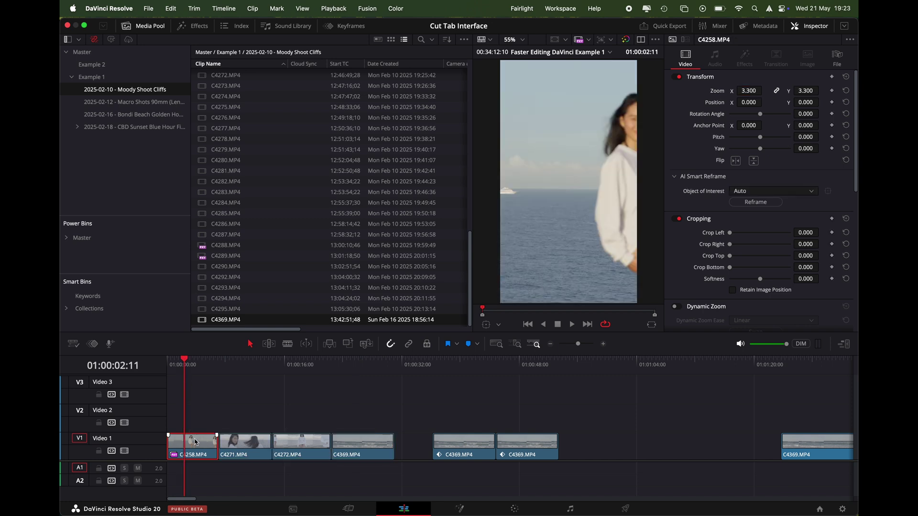
pyautogui.click(757, 203)
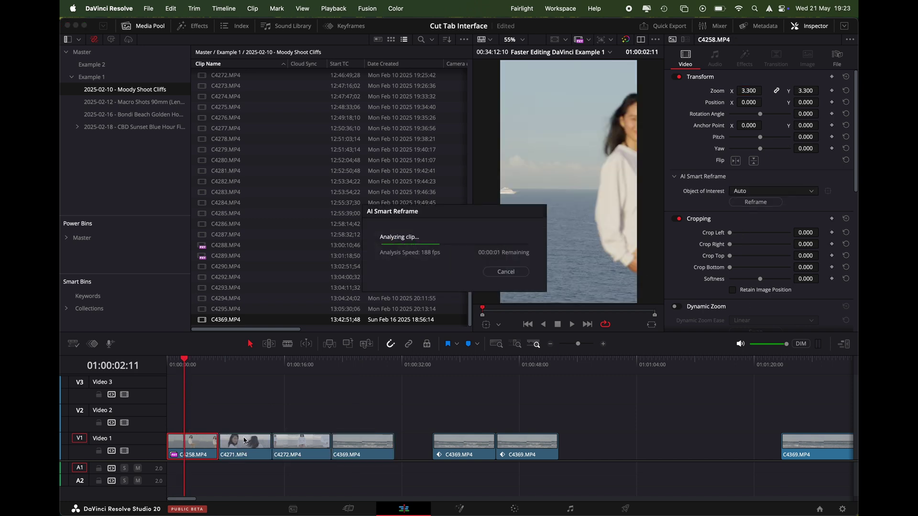
pyautogui.moveTo(198, 395); pyautogui.dragTo(368, 432)
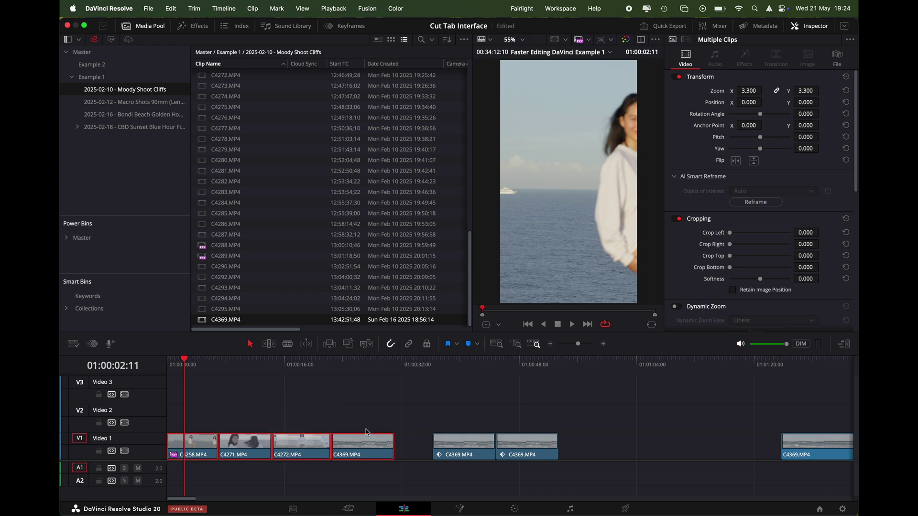
pyautogui.click(756, 202)
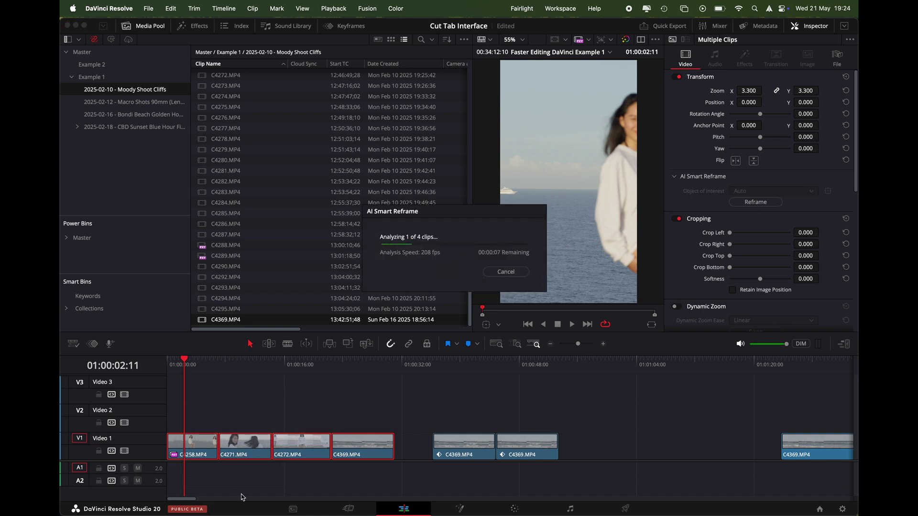
pyautogui.moveTo(362, 510)
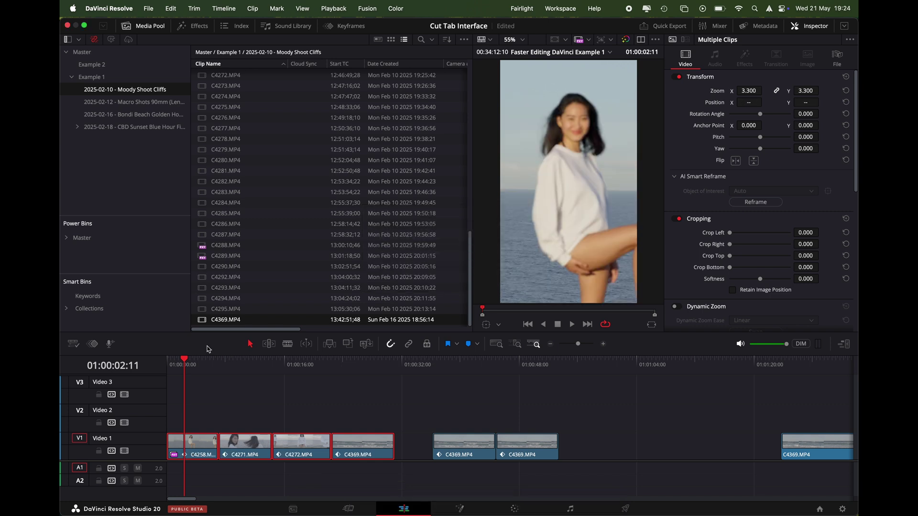
# Scrub through the reframed clips and play the ocean clip from its start to check the subject's framing
pyautogui.moveTo(189, 365); pyautogui.dragTo(306, 367)
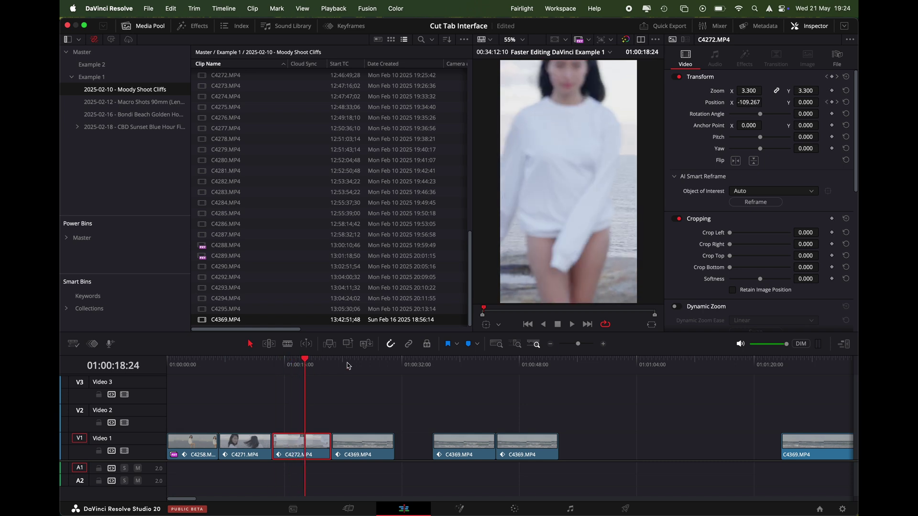
pyautogui.click(337, 366)
pyautogui.press('space')
pyautogui.click(353, 366)
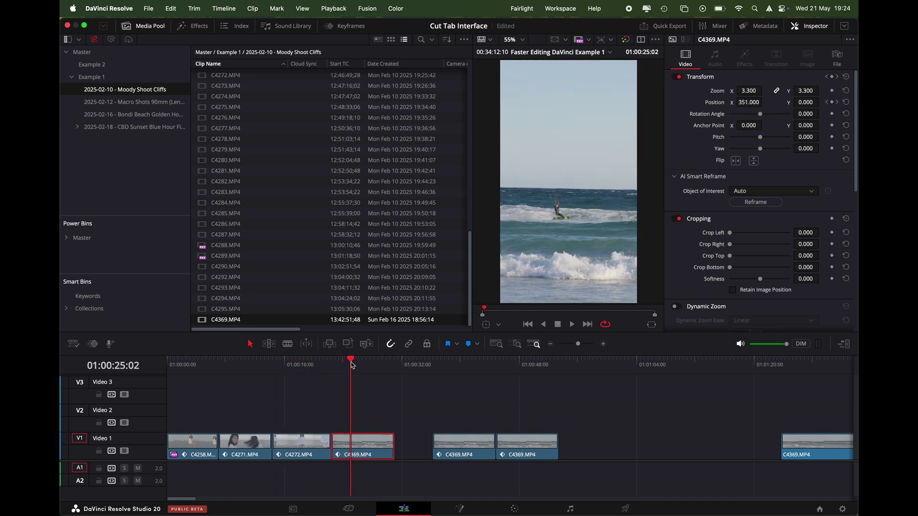
pyautogui.press('space')
pyautogui.click(333, 366)
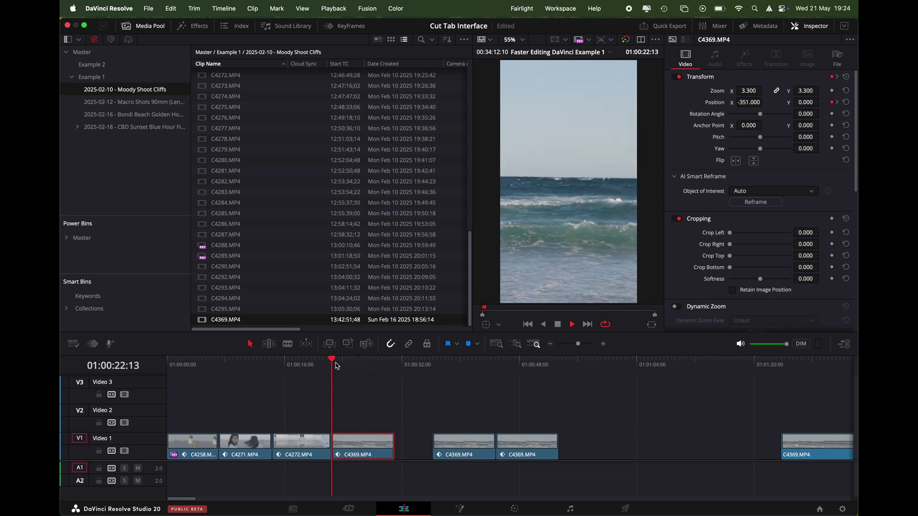
pyautogui.press('space')
# Reframe the first ocean clip using a Reference Point box around the surfer as the object of interest
pyautogui.click(768, 191)
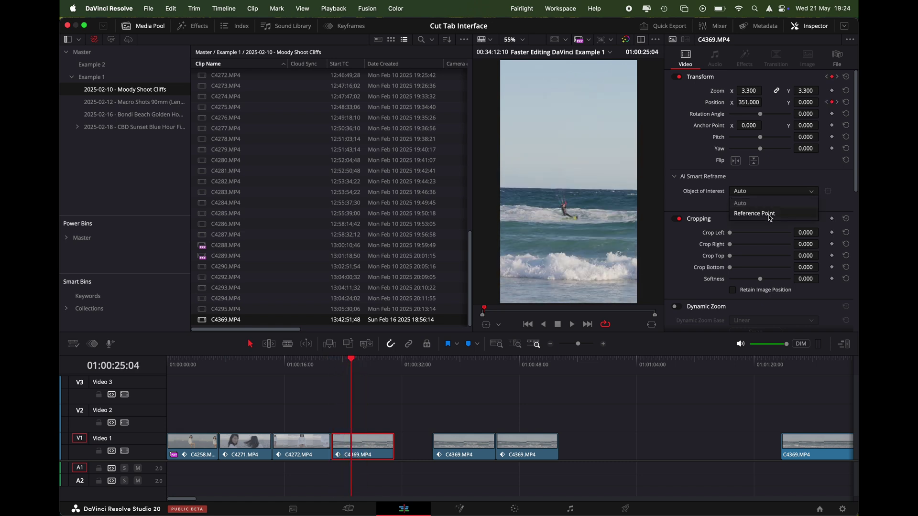
pyautogui.click(769, 214)
pyautogui.click(756, 201)
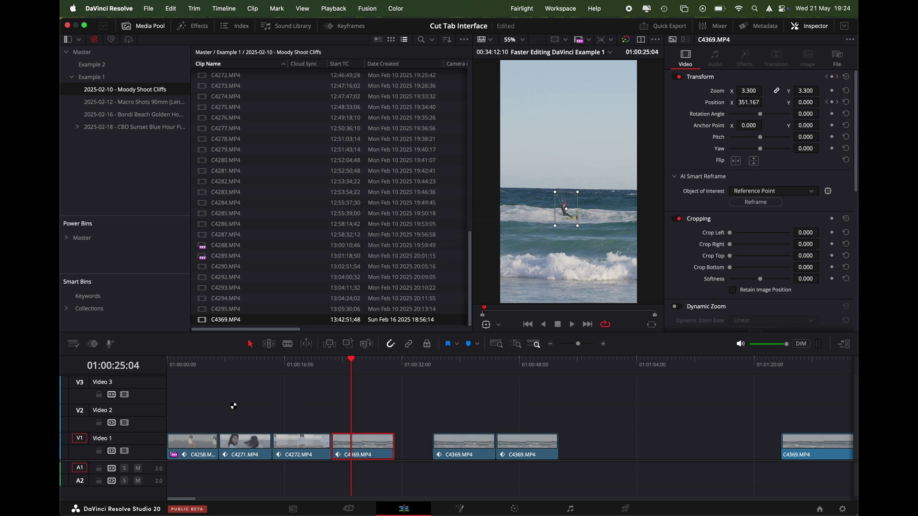
# Move to the first clip and display the 4:5 social media guide in the viewer
pyautogui.click(178, 368)
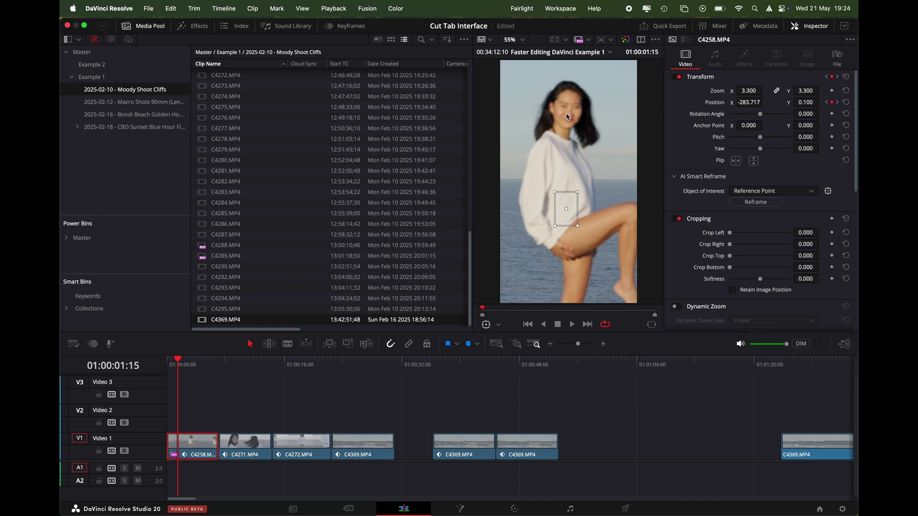
pyautogui.click(565, 42)
pyautogui.click(582, 69)
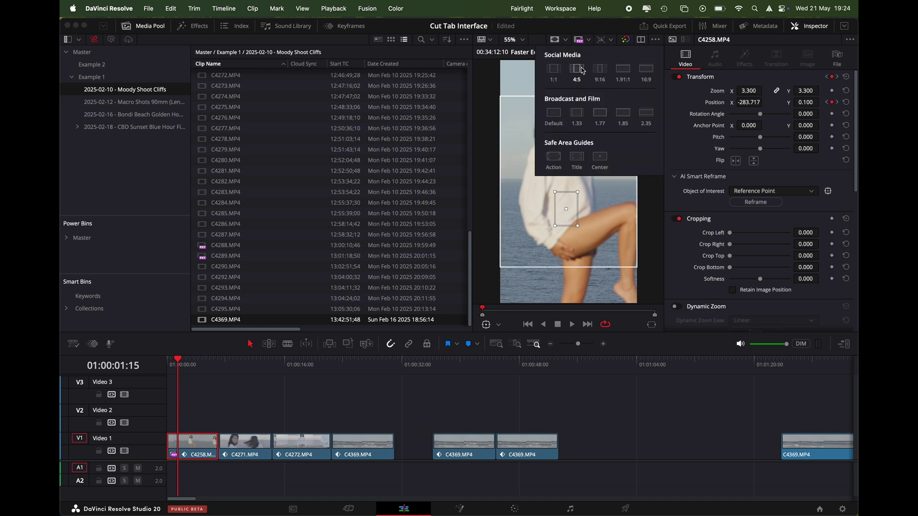
pyautogui.click(588, 39)
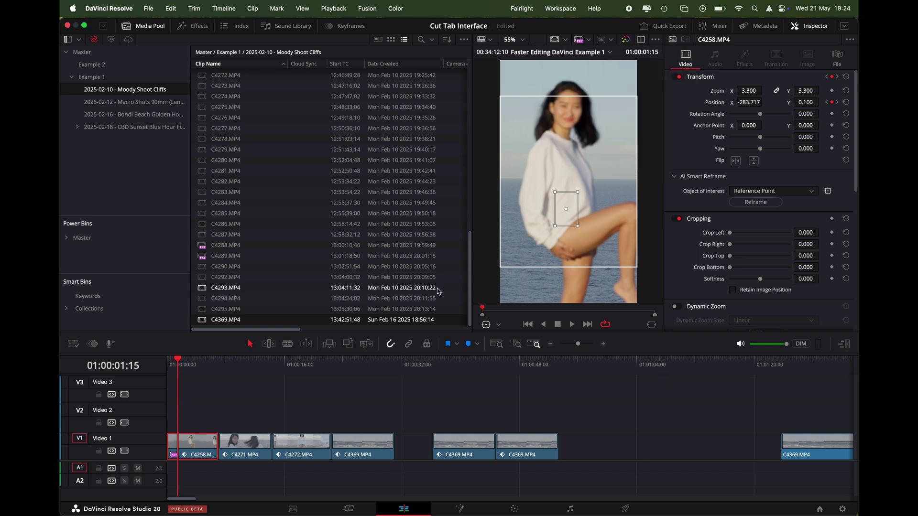
# Set the zoom of the first four clips to 2.2 to suit the 4:5 guide and smart reframe them again
pyautogui.moveTo(205, 415); pyautogui.dragTo(359, 443)
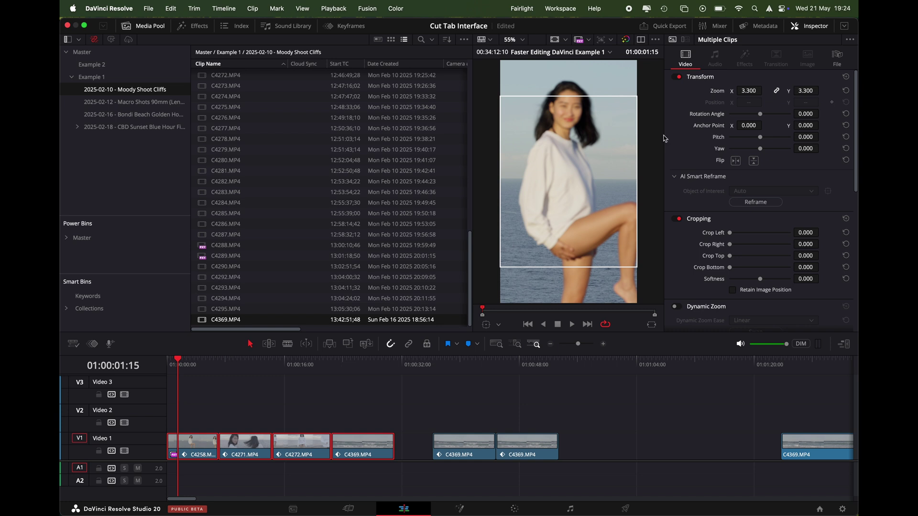
pyautogui.click(747, 89)
pyautogui.write('2.2')
pyautogui.press('Return')
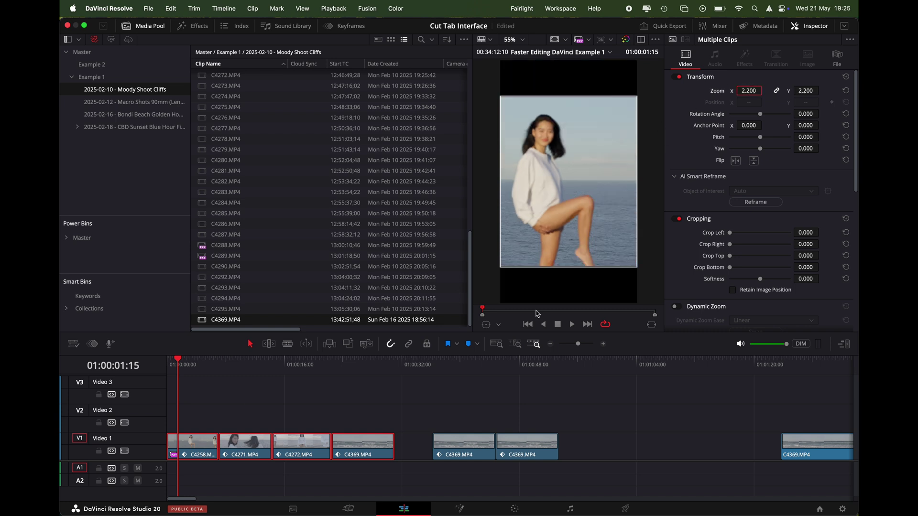
pyautogui.press('space')
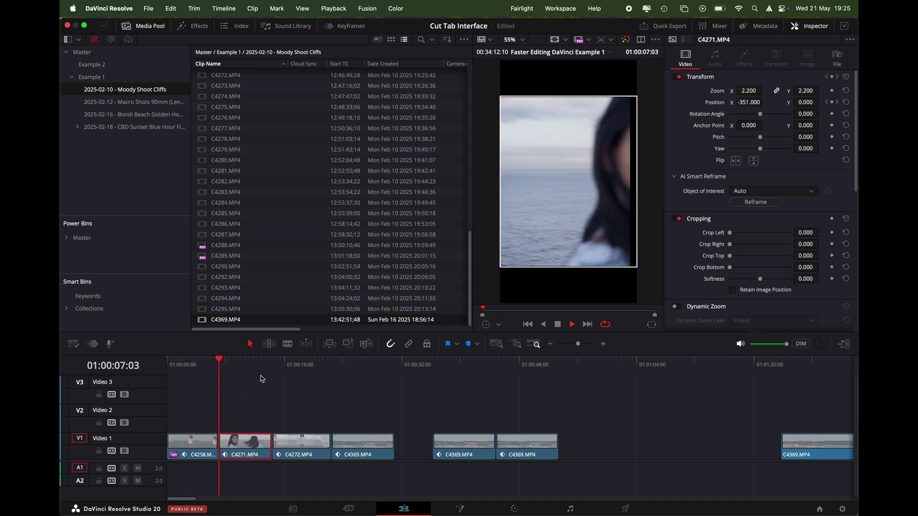
pyautogui.click(755, 202)
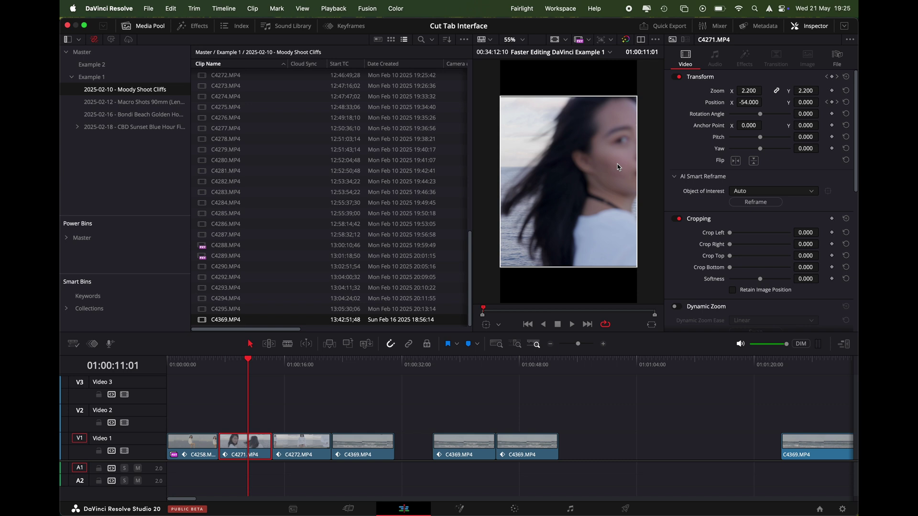
# Play through the reframed clips and set the first ocean clip's zoom to 2.3 so it fills the 4:5 guide
pyautogui.press('space')
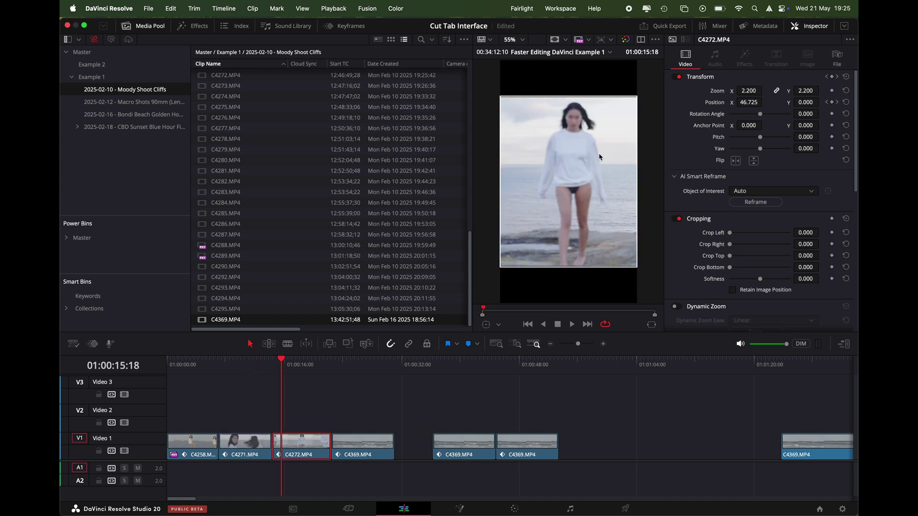
pyautogui.press('space')
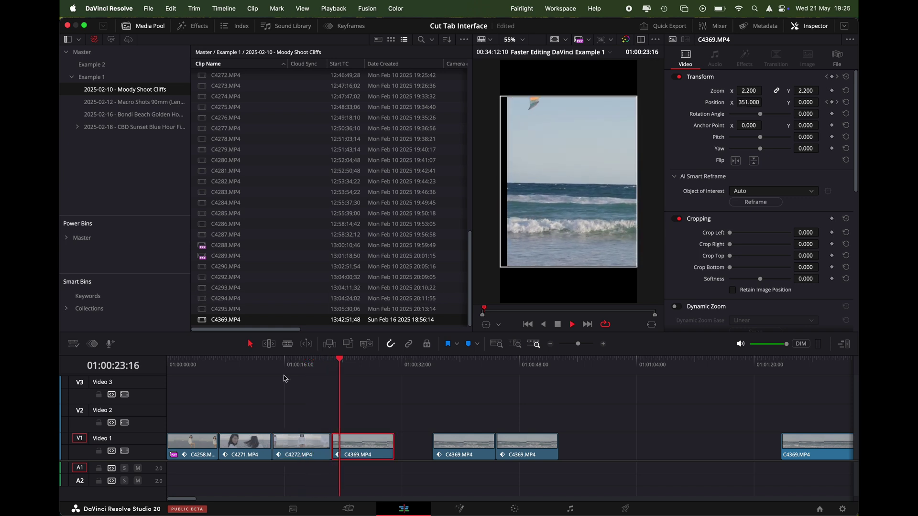
pyautogui.press('space')
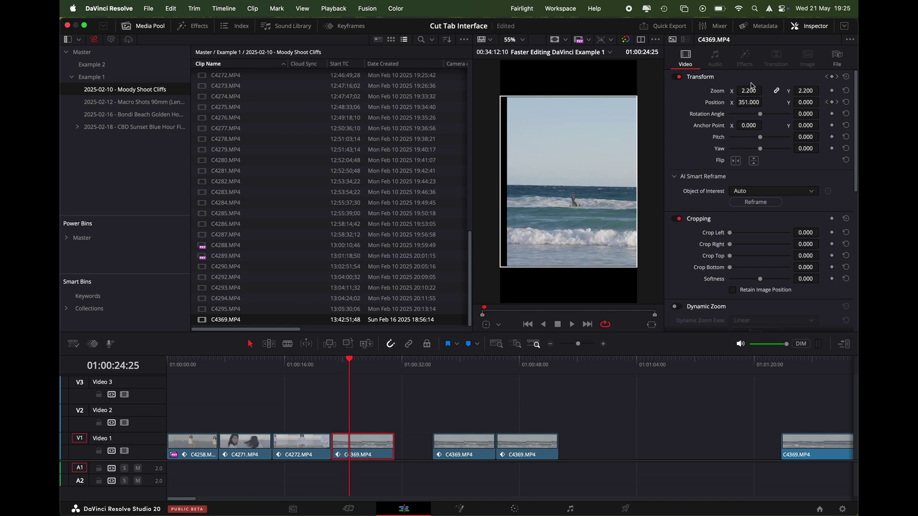
pyautogui.moveTo(751, 87); pyautogui.dragTo(746, 90)
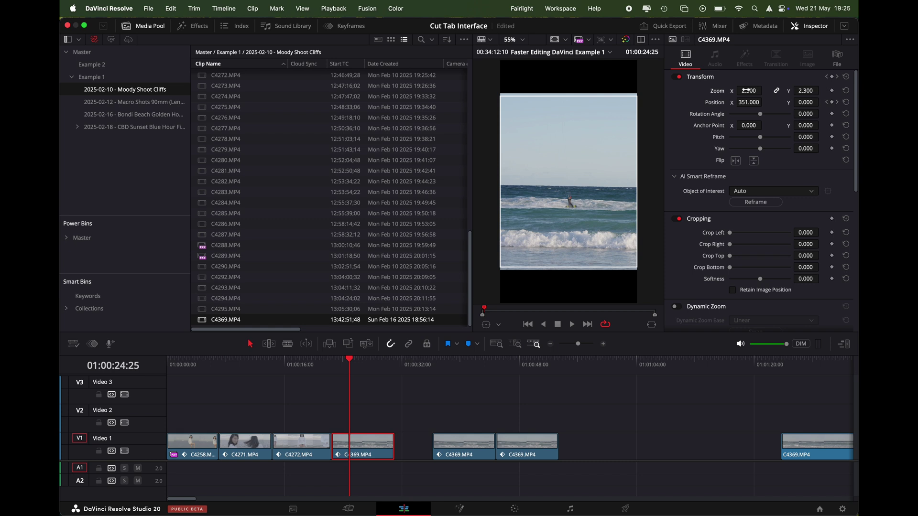
pyautogui.press('space')
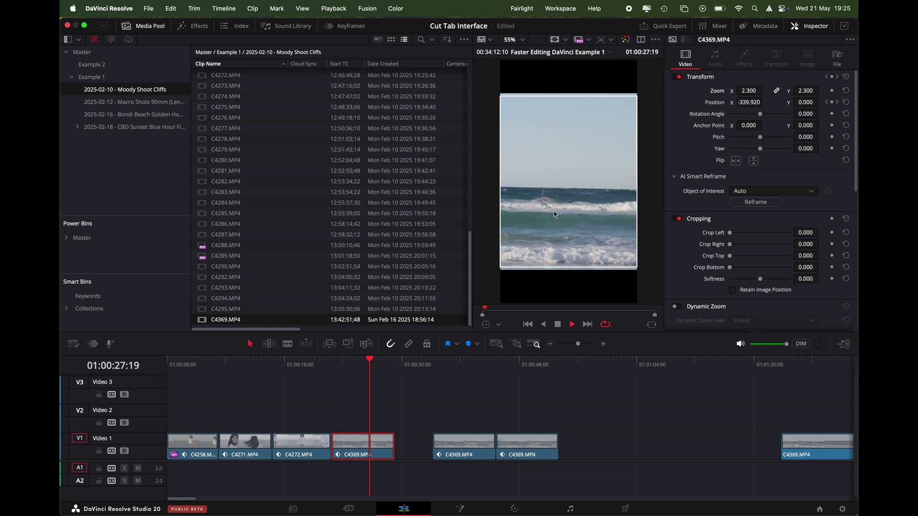
# Return to the first clip and replace the 4:5 viewer guide with the 1:1 guide
pyautogui.click(194, 369)
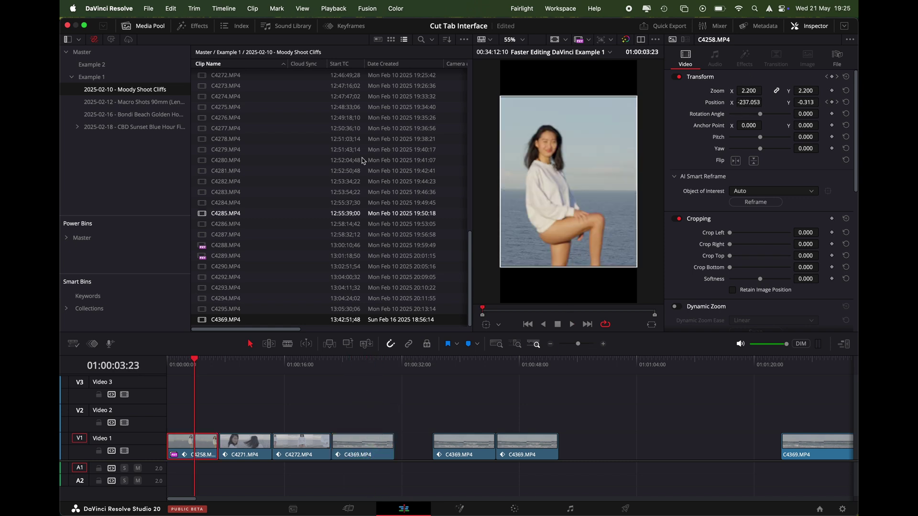
pyautogui.click(565, 40)
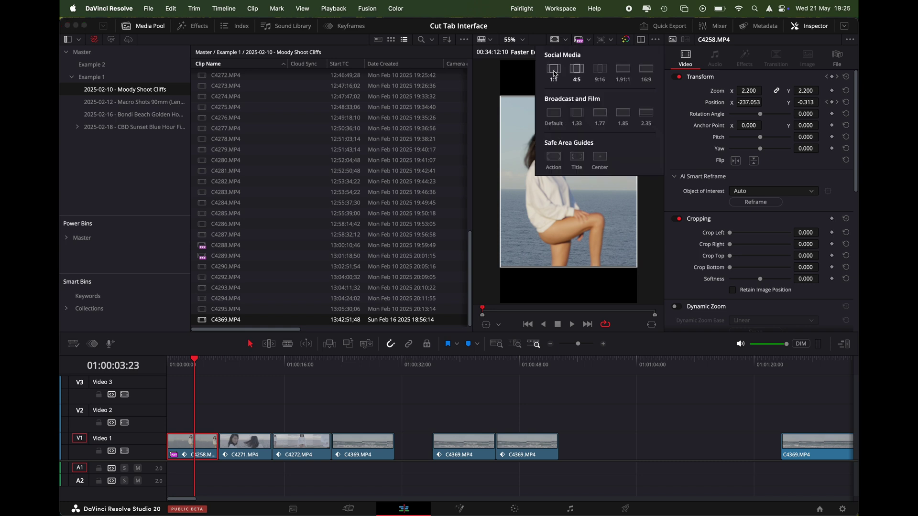
pyautogui.click(553, 71)
pyautogui.click(576, 70)
pyautogui.click(642, 164)
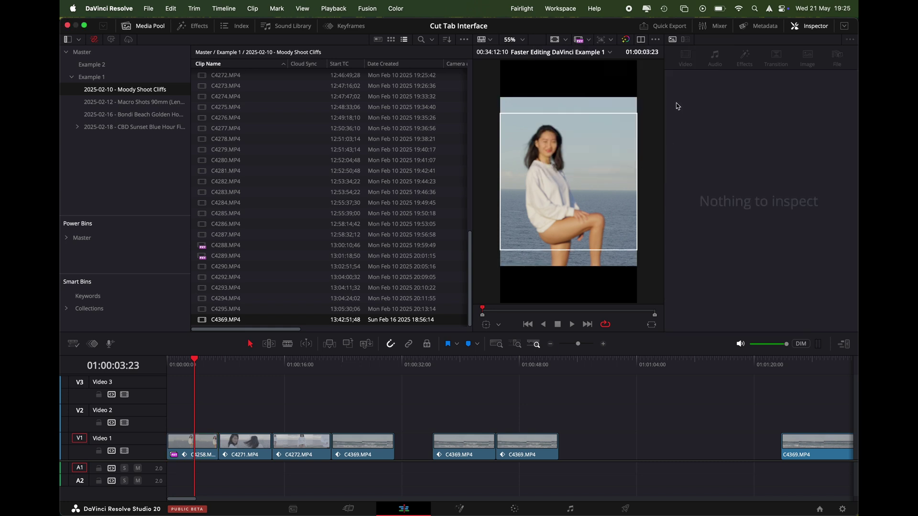
# Set the zoom of the first four clips to 2 to suit the 1:1 guide
pyautogui.click(196, 446)
pyautogui.moveTo(744, 90)
pyautogui.mouseDown()
pyautogui.moveTo(737, 90)
pyautogui.moveTo(744, 90)
pyautogui.mouseUp()
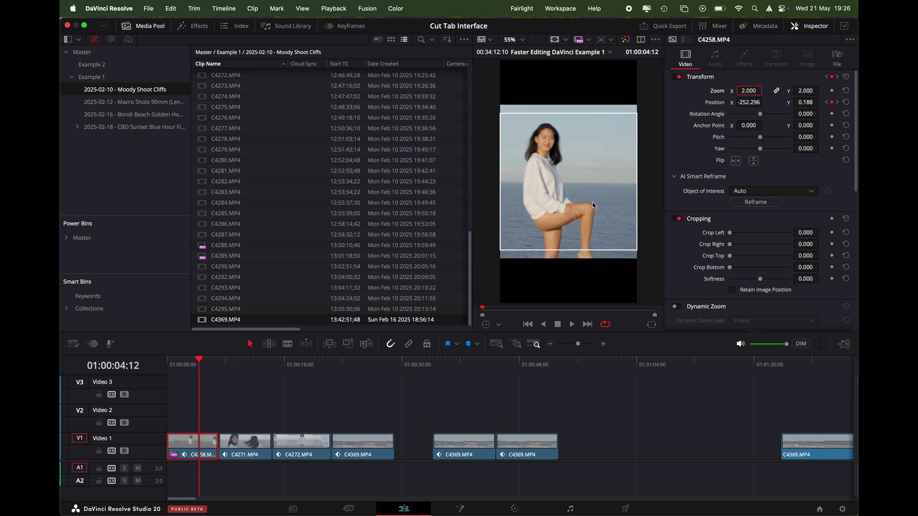
pyautogui.moveTo(233, 399); pyautogui.dragTo(377, 463)
pyautogui.write('2')
pyautogui.press('Return')
# Play through clips C4258, C4271 and C4272 to check their framing within the square guide
pyautogui.press('space')
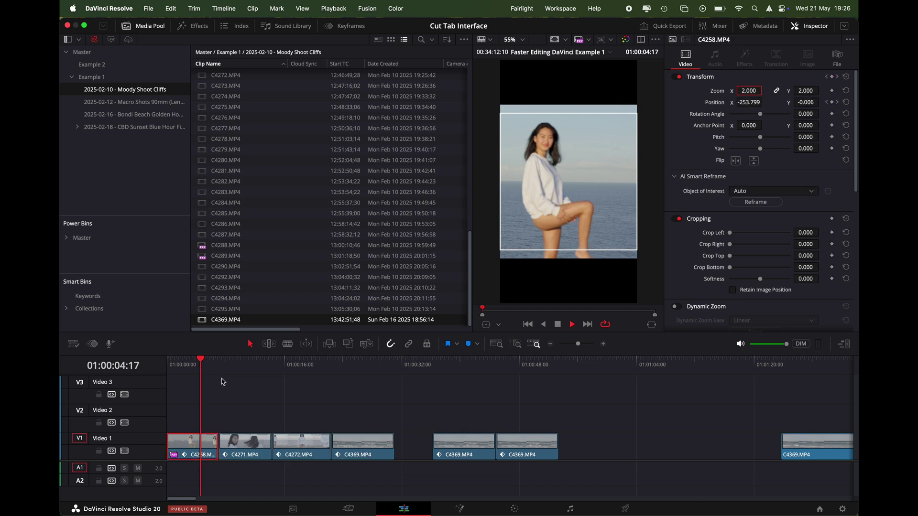
pyautogui.click(224, 367)
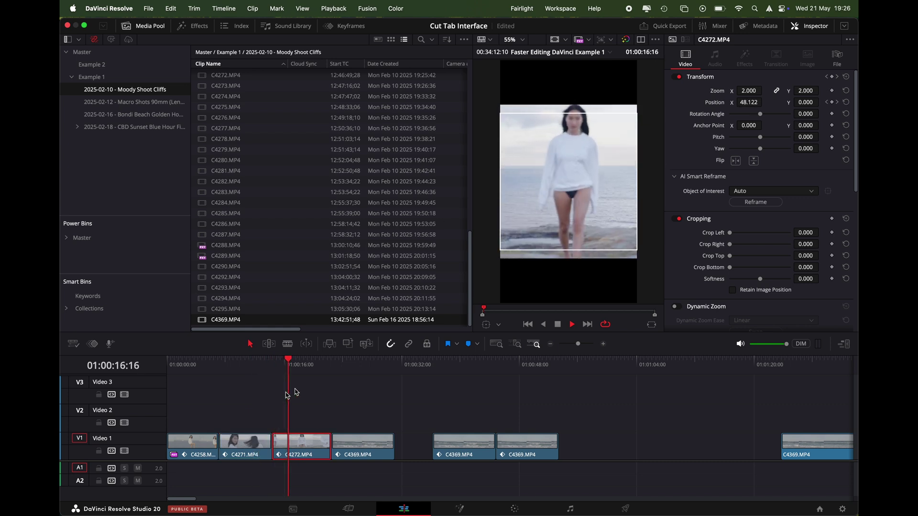
pyautogui.press('space')
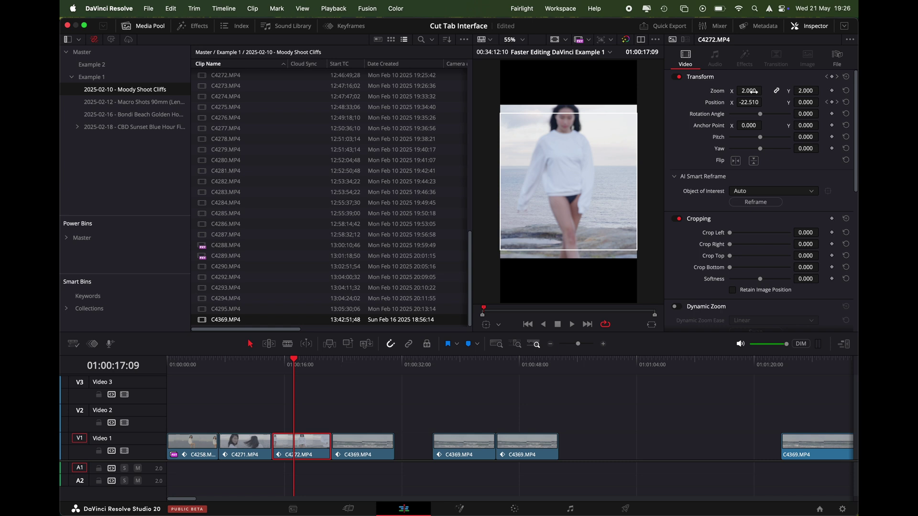
# Set clip C4272's zoom to 1.81 to fit the square frame and hide the 1:1 guide in the viewer
pyautogui.moveTo(754, 91); pyautogui.dragTo(734, 91)
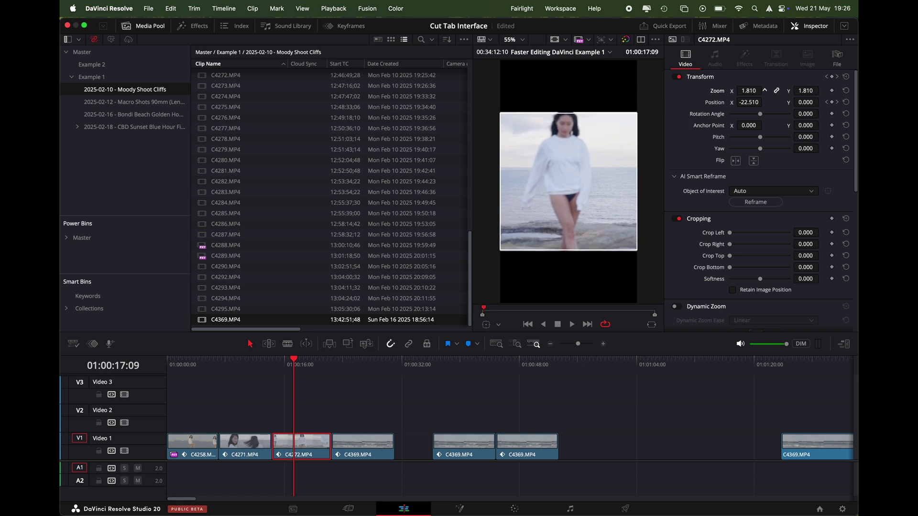
pyautogui.click(566, 40)
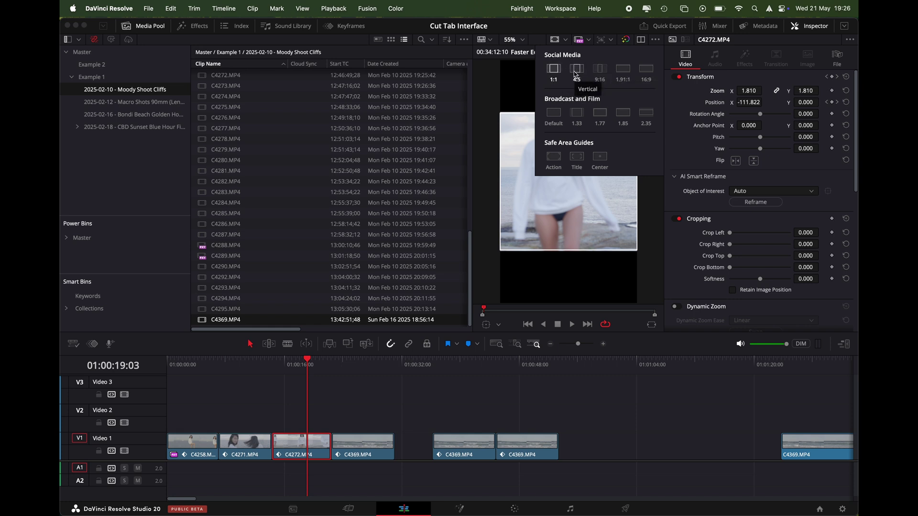
pyautogui.click(554, 41)
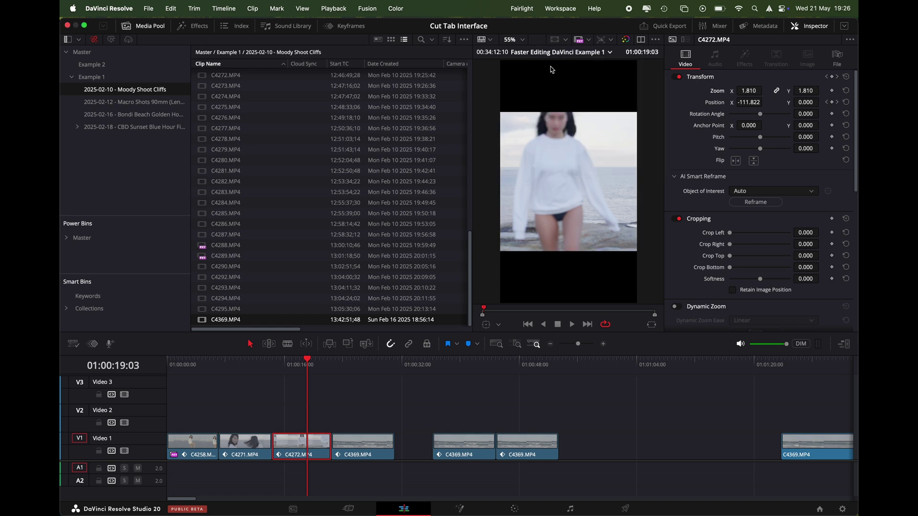